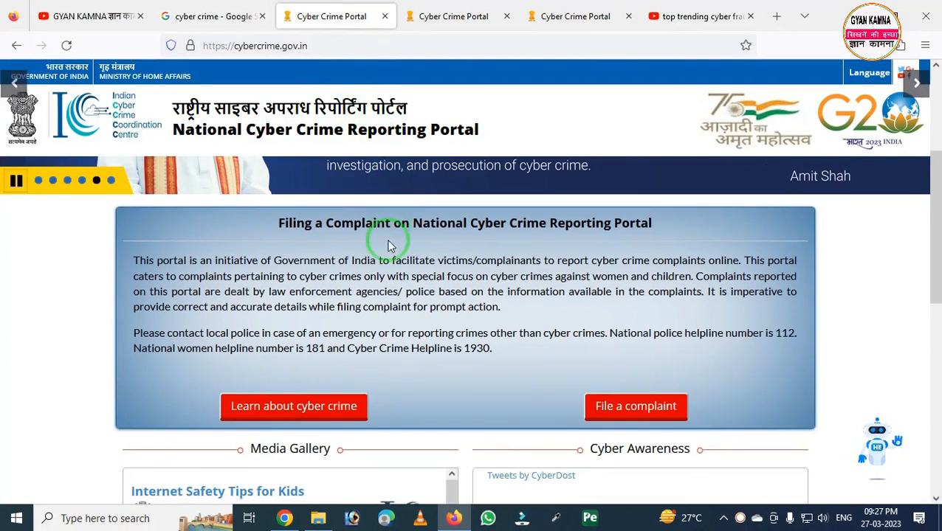
Step: Look over the complaint-filing information and the media gallery on the cyber crime portal's home page
scroll(384, 270, down, 2)
scroll(393, 291, down, 2)
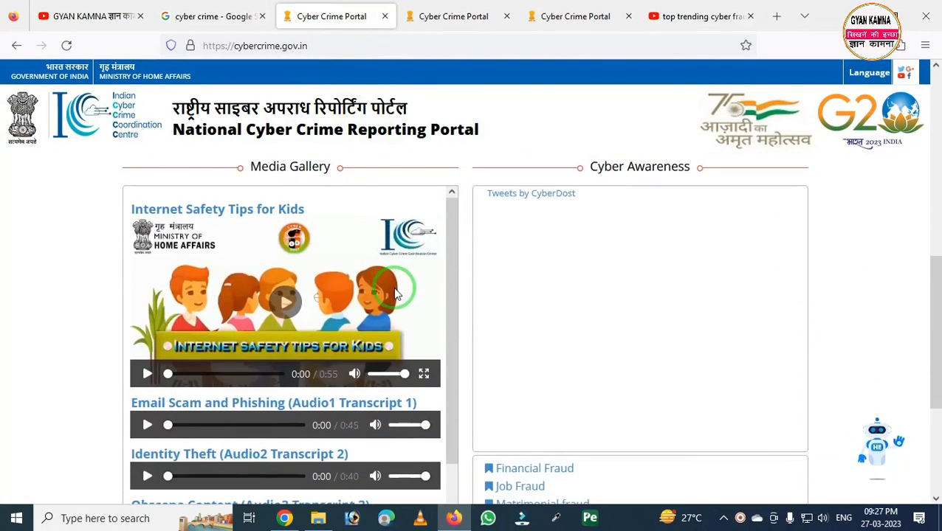
scroll(417, 291, down, 1)
scroll(417, 291, up, 1)
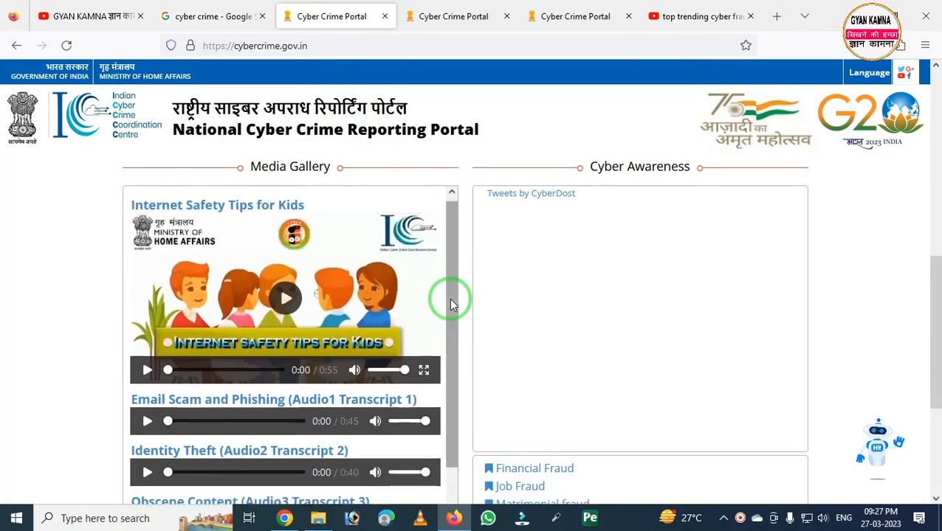
scroll(403, 285, up, 4)
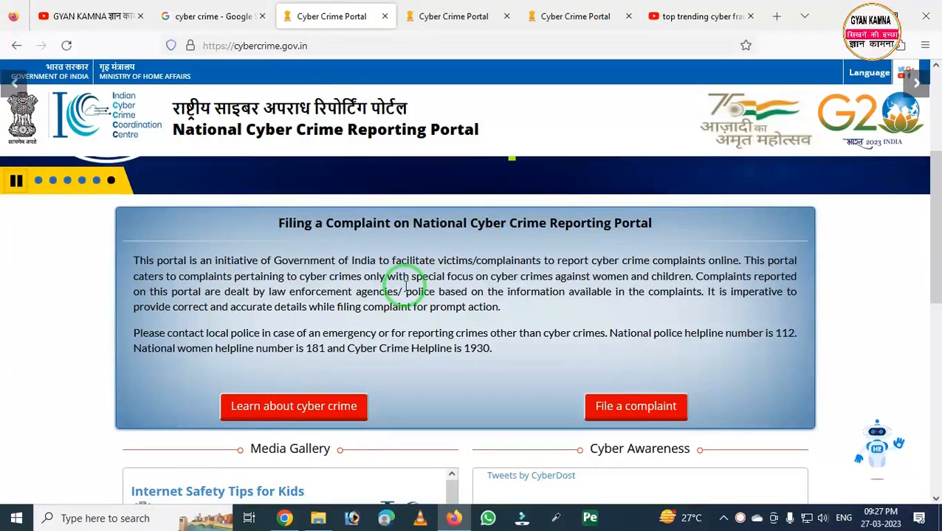
Step: View the GYAN KAMNA YouTube channel's page of latest videos
click(98, 21)
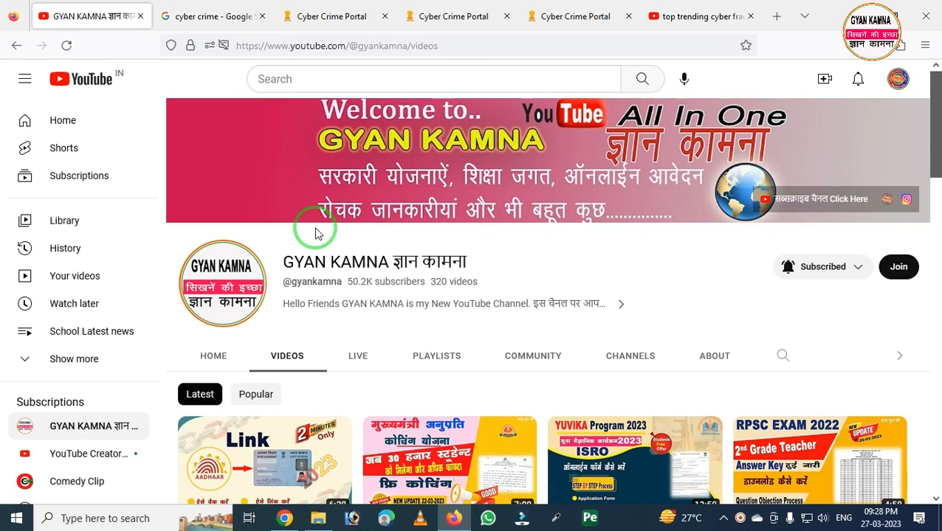
scroll(332, 258, down, 3)
scroll(395, 260, up, 3)
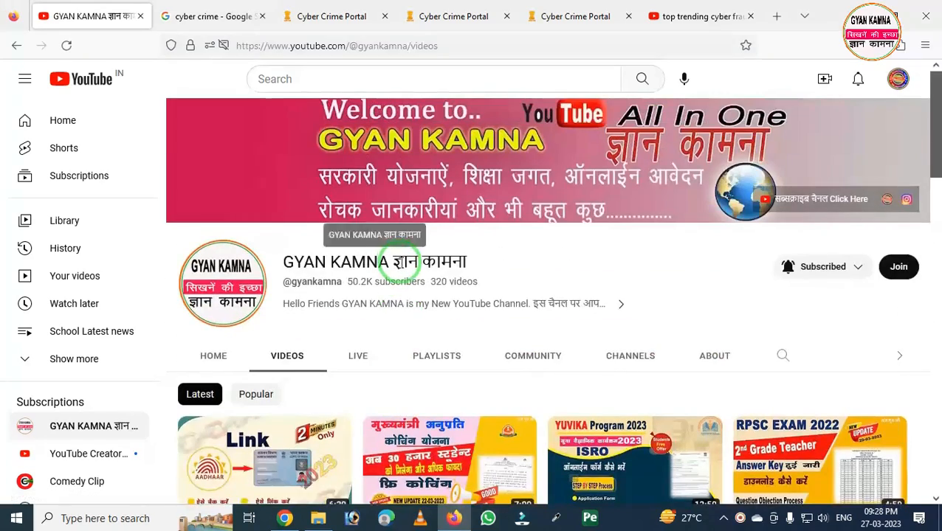
click(316, 17)
click(74, 18)
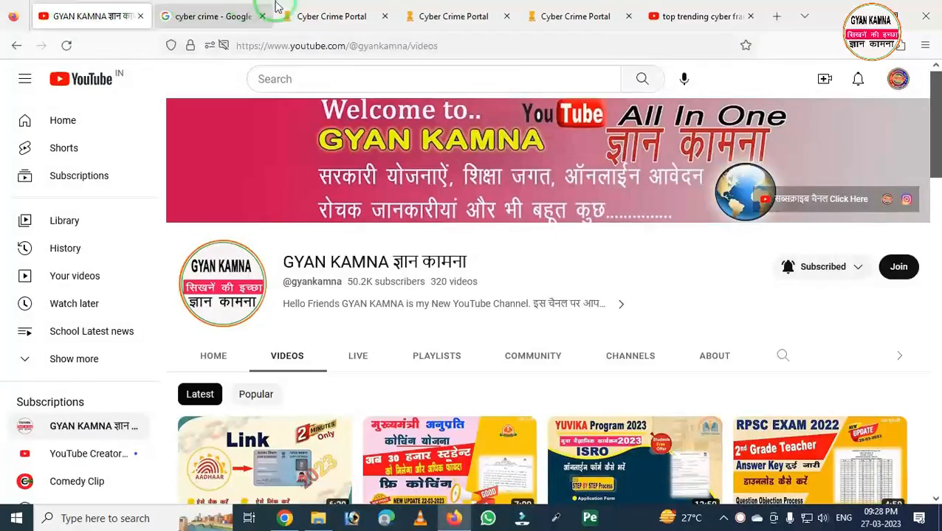
Step: Check the YouTube search results for top trending cyber fraud and return to the cyber crime portal's home page
click(324, 16)
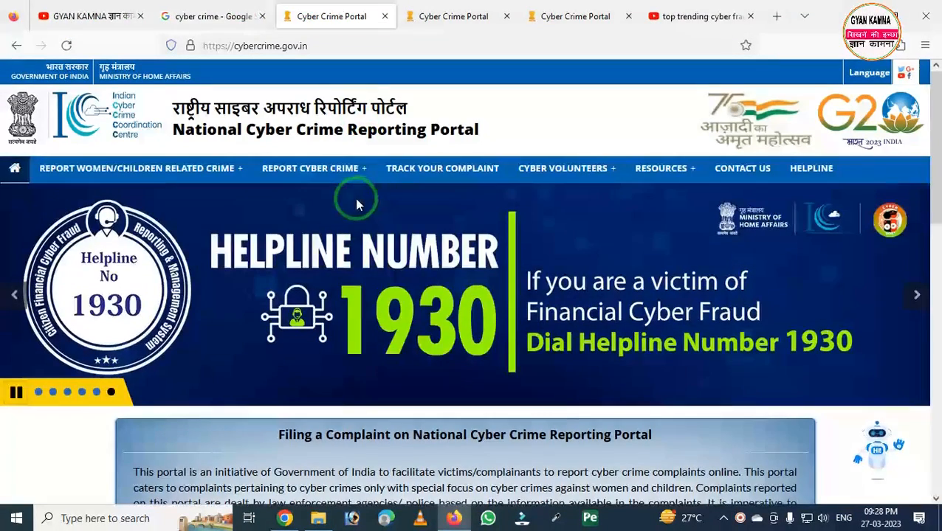
mouse_move(335, 155)
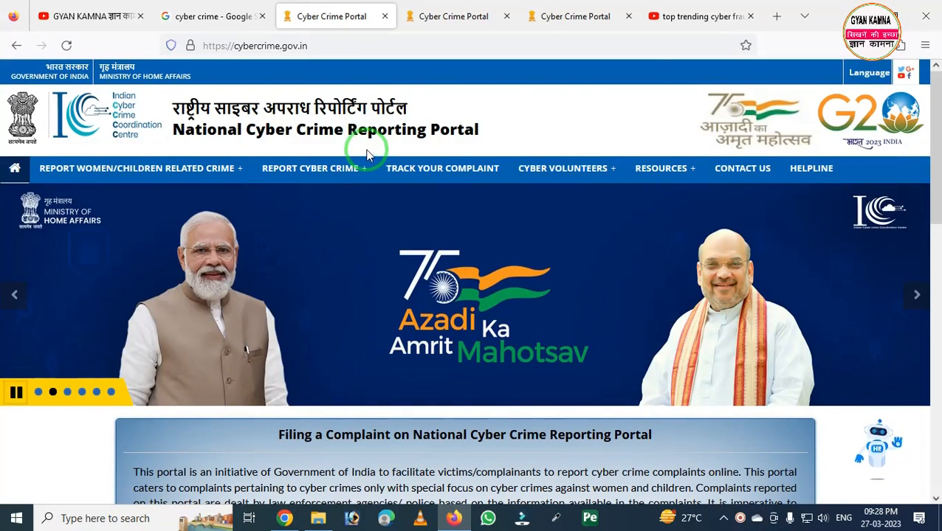
click(701, 17)
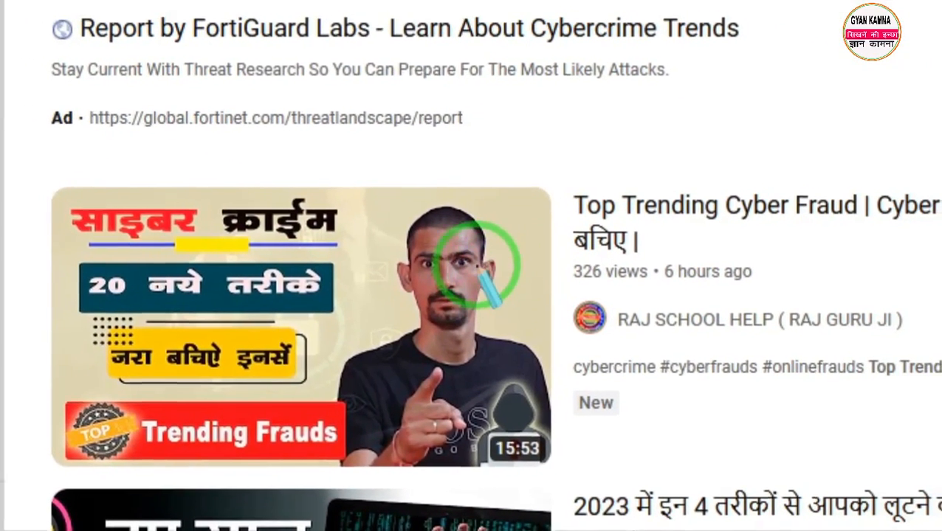
mouse_move(538, 279)
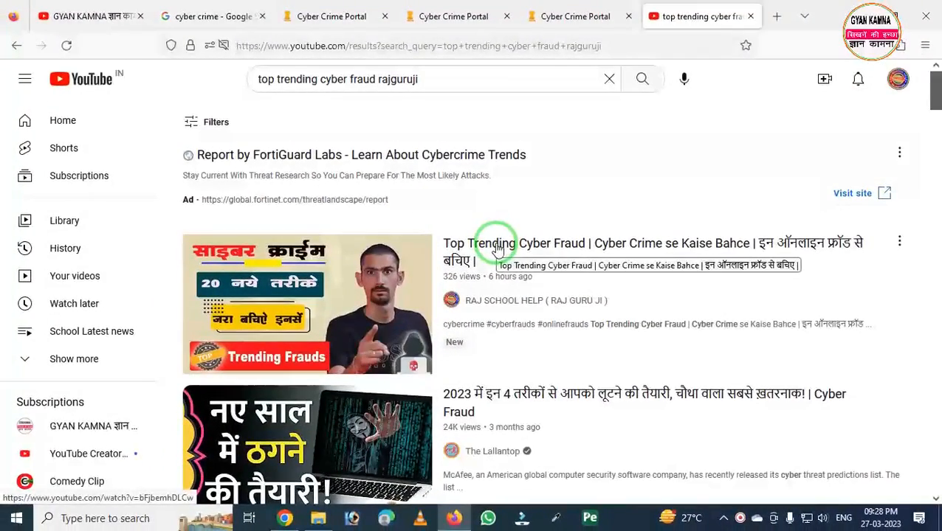
click(326, 16)
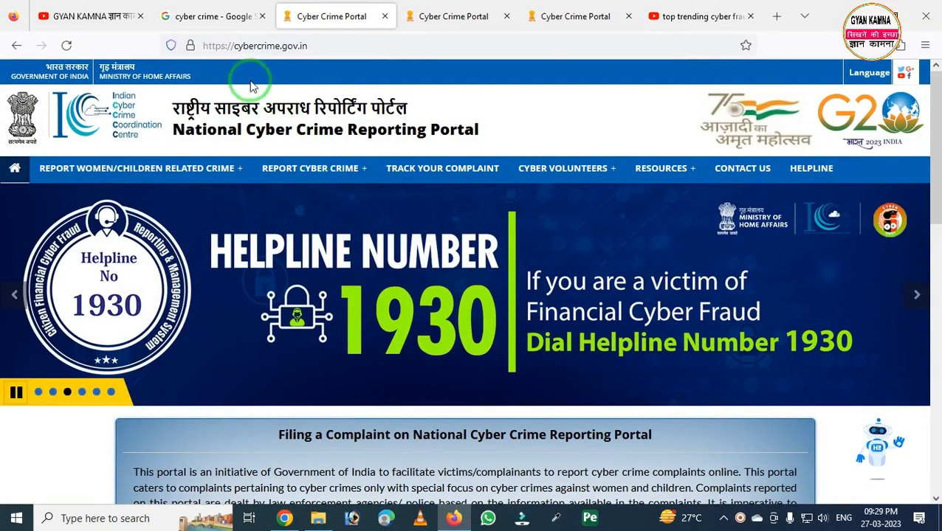
Step: View the Google results for cyber crime and review the complaint-filing section on the portal's home page
click(216, 25)
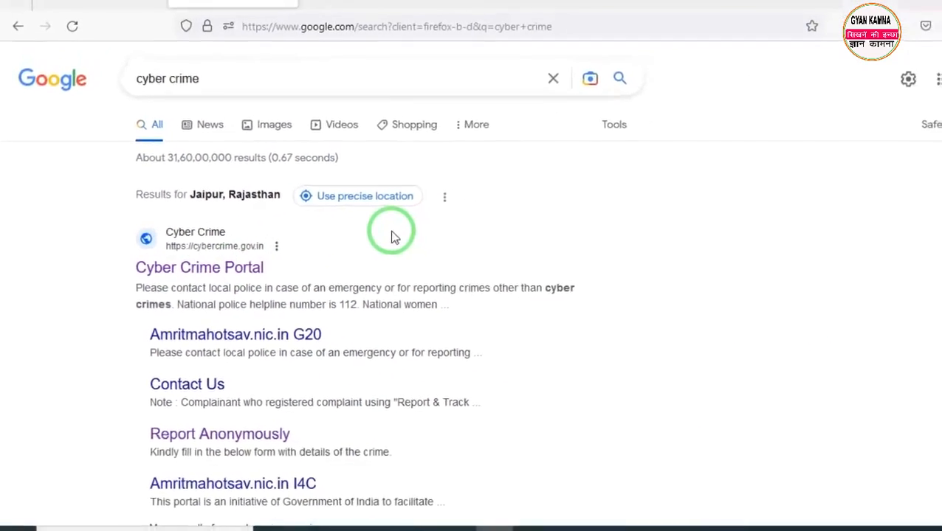
click(329, 17)
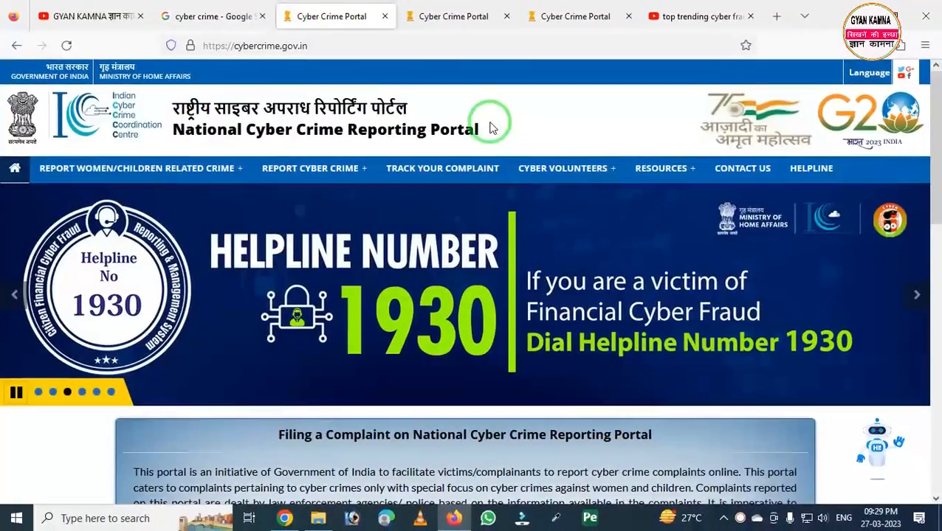
scroll(497, 111, down, 3)
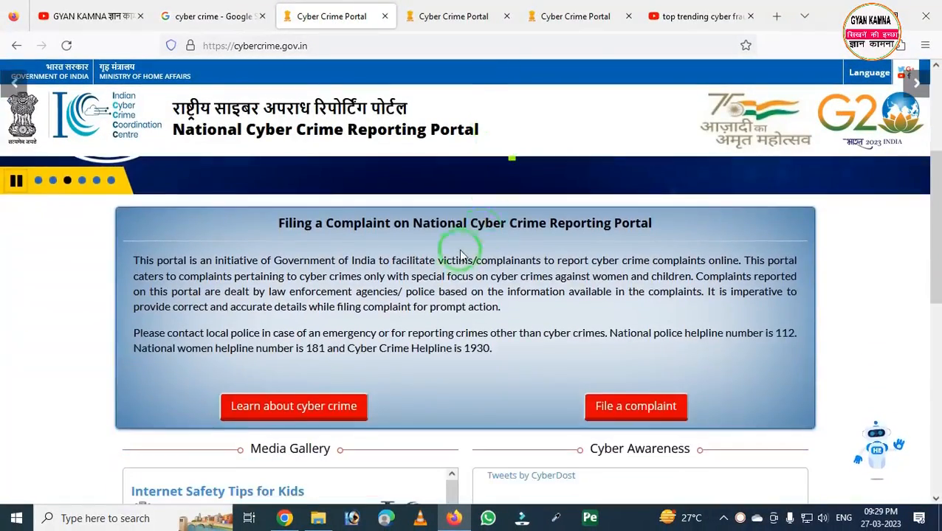
scroll(459, 254, down, 1)
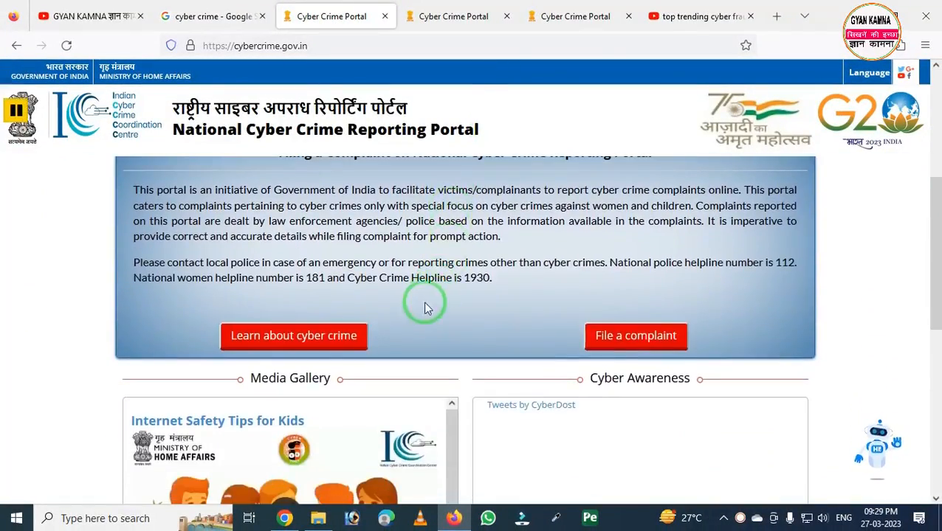
scroll(423, 302, up, 5)
mouse_move(2, 152)
mouse_down()
mouse_move(339, 178)
mouse_move(877, 176)
mouse_move(871, 191)
mouse_up()
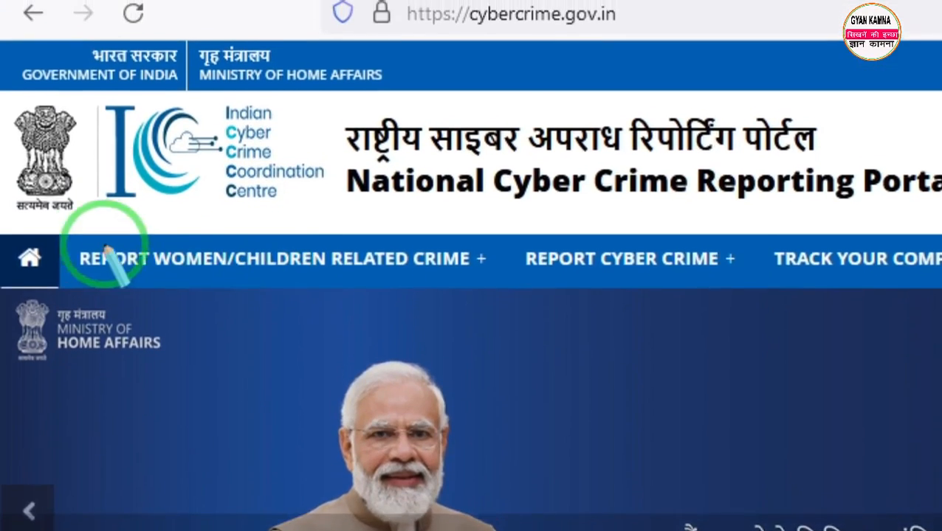
mouse_move(51, 214)
mouse_down()
mouse_move(122, 290)
mouse_move(487, 312)
mouse_up()
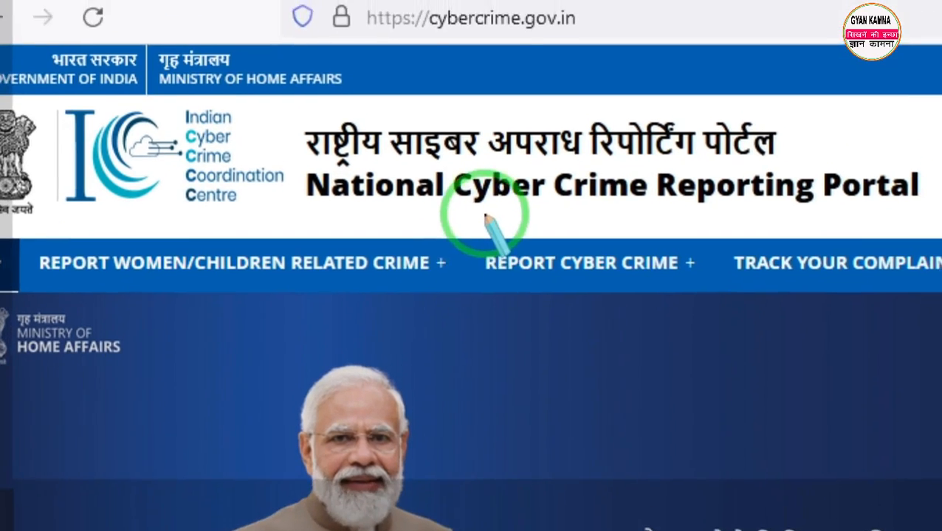
drag(506, 164, 481, 271)
drag(461, 322, 733, 349)
right_click(685, 316)
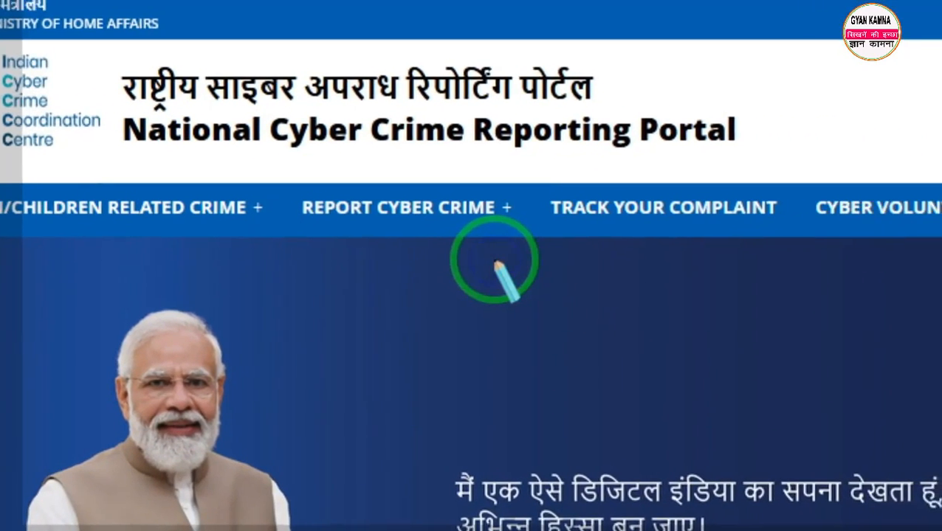
mouse_move(460, 219)
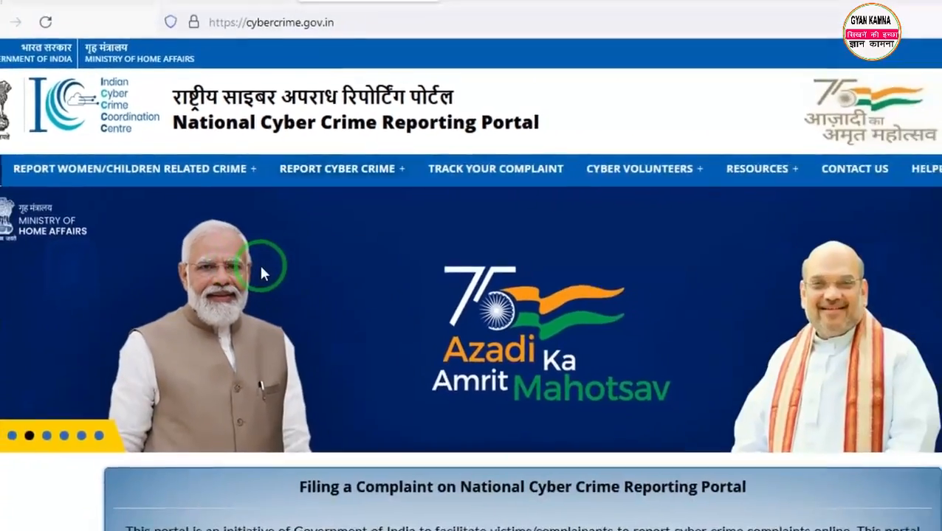
Step: Open the Financial Fraud option for reporting a cyber crime on the portal
scroll(340, 355, down, 2)
scroll(268, 269, down, 2)
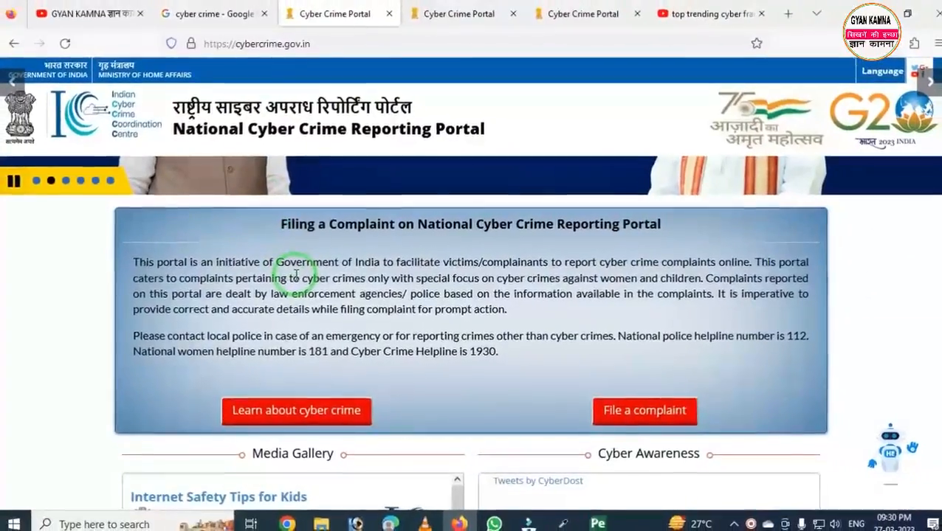
scroll(318, 309, up, 3)
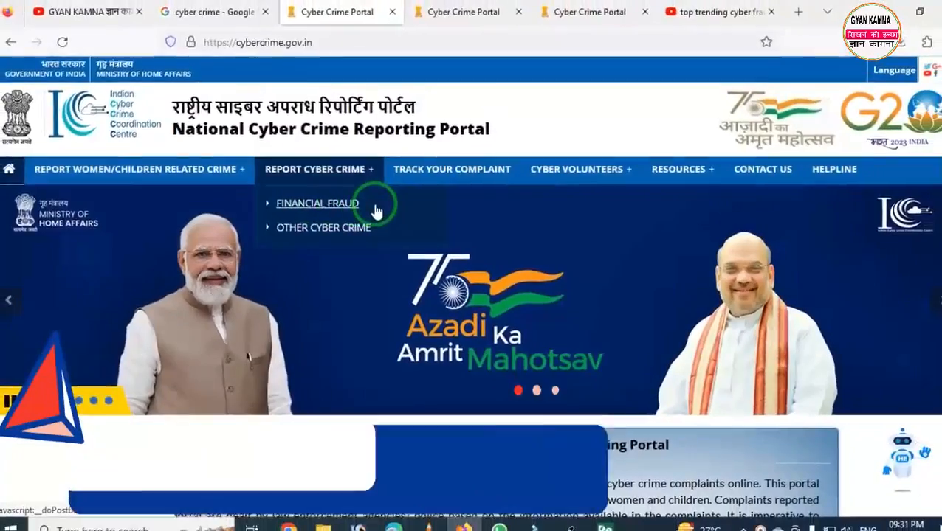
click(365, 210)
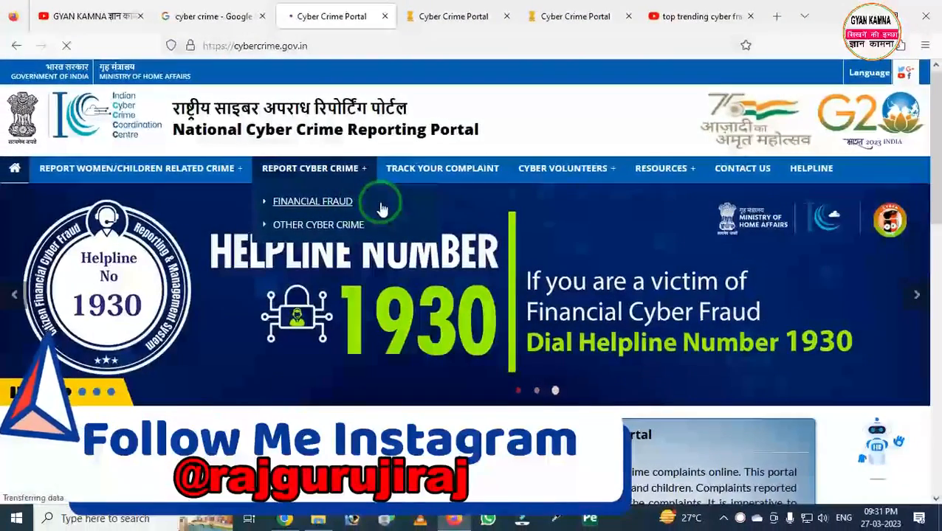
Step: Open the Learn about cyber crime page and read through its list of cybercrime categories
scroll(397, 213, down, 5)
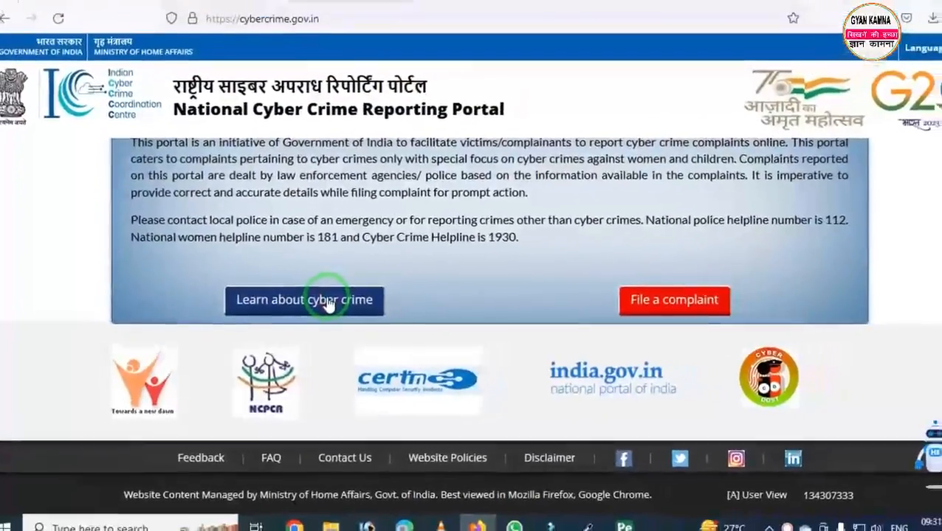
click(408, 257)
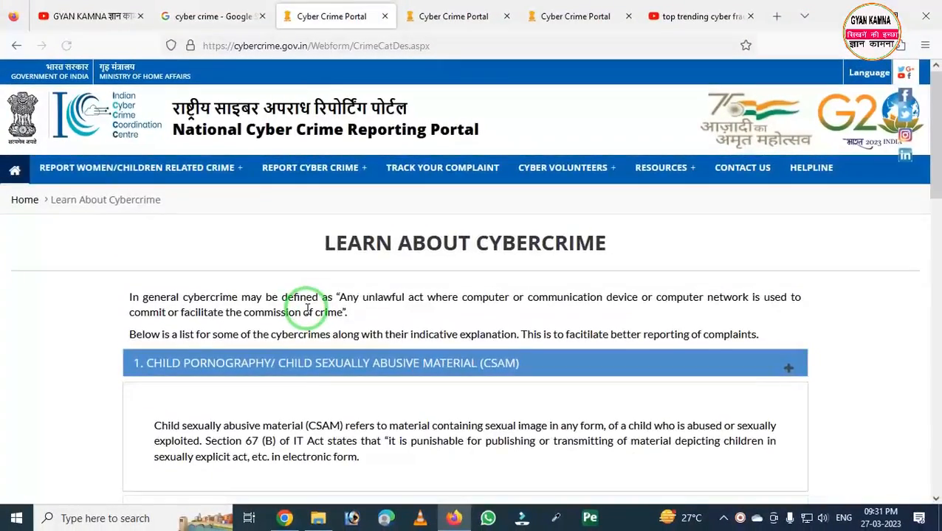
scroll(307, 308, down, 4)
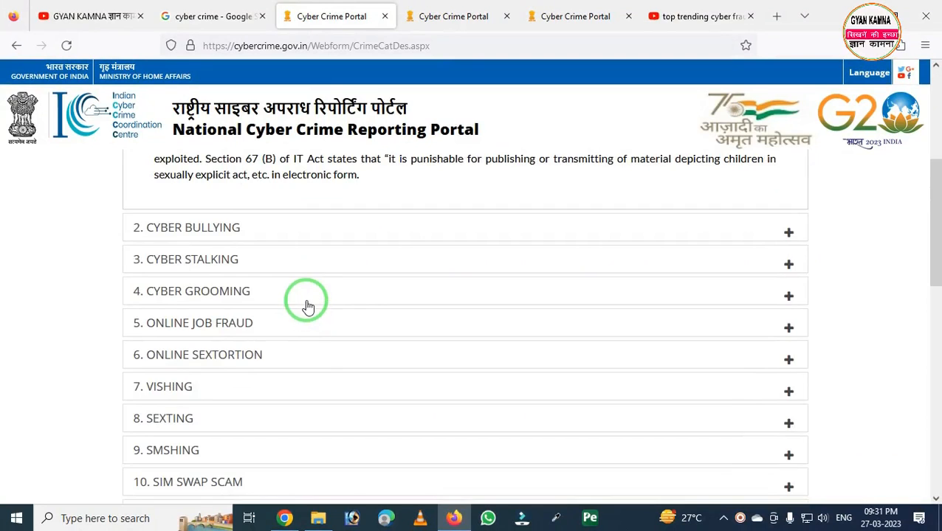
scroll(308, 310, down, 4)
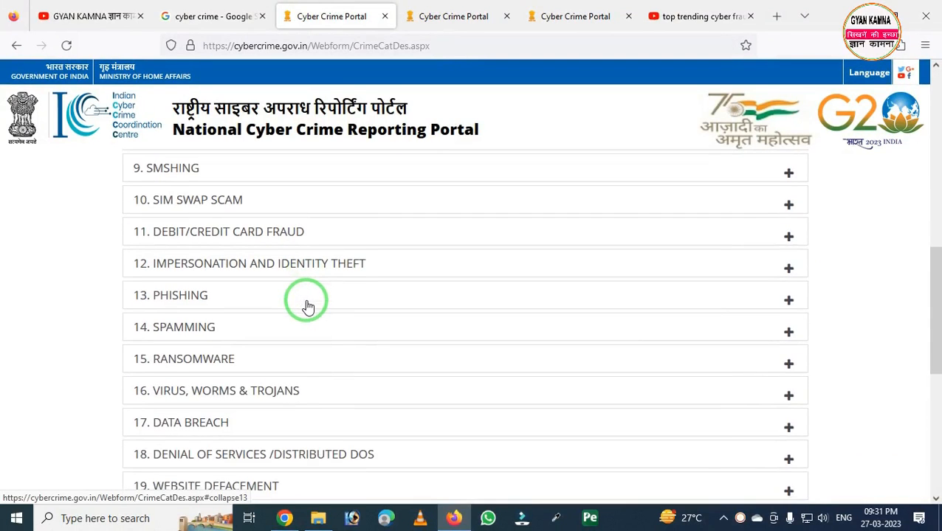
scroll(308, 306, down, 2)
scroll(310, 302, down, 2)
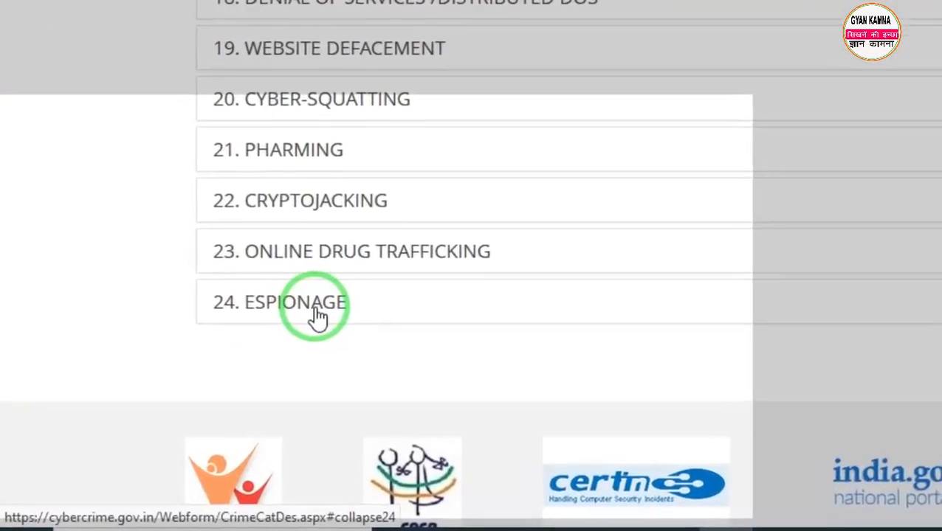
scroll(502, 321, up, 5)
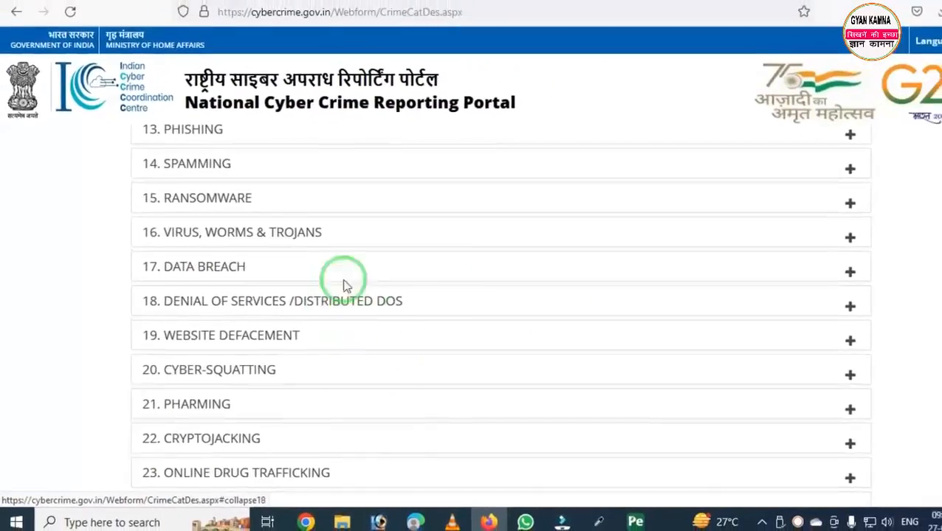
scroll(459, 299, up, 10)
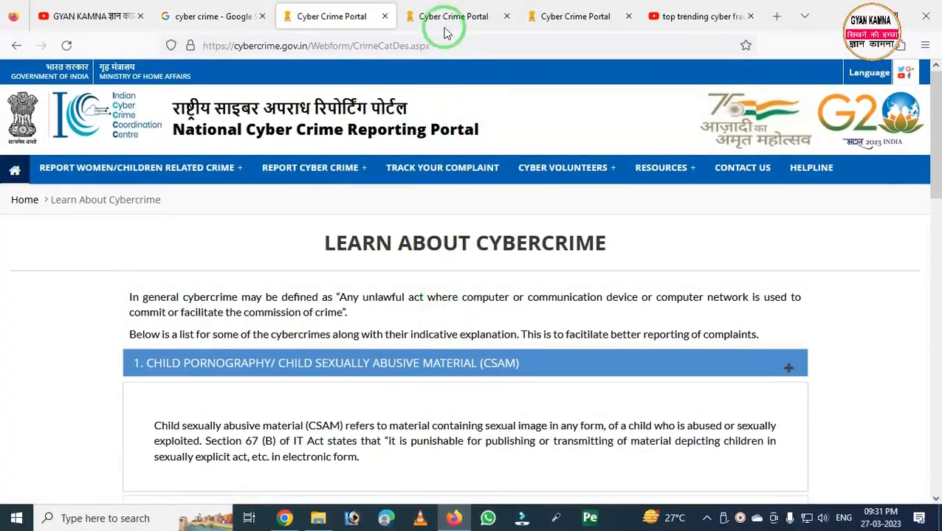
Step: Start filing a complaint from the home page in the third Cyber Crime Portal tab and accept the terms and conditions
click(444, 30)
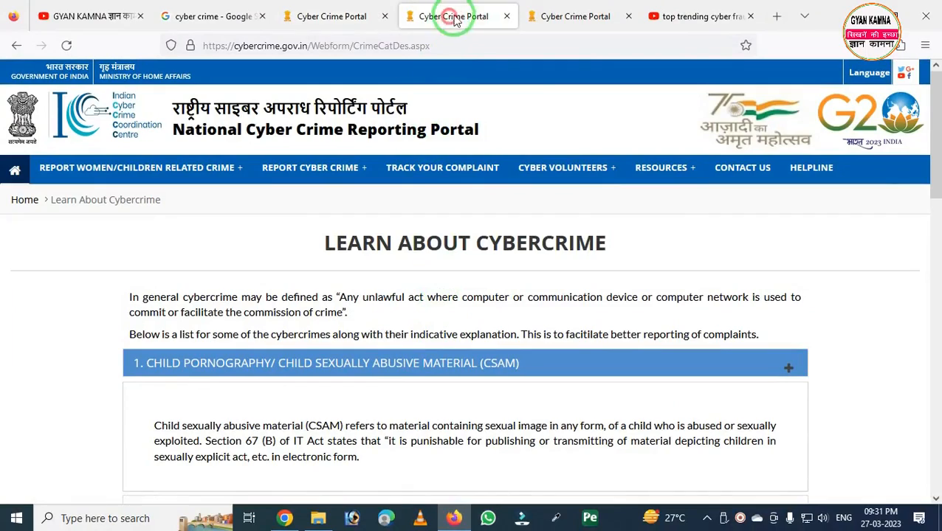
click(570, 11)
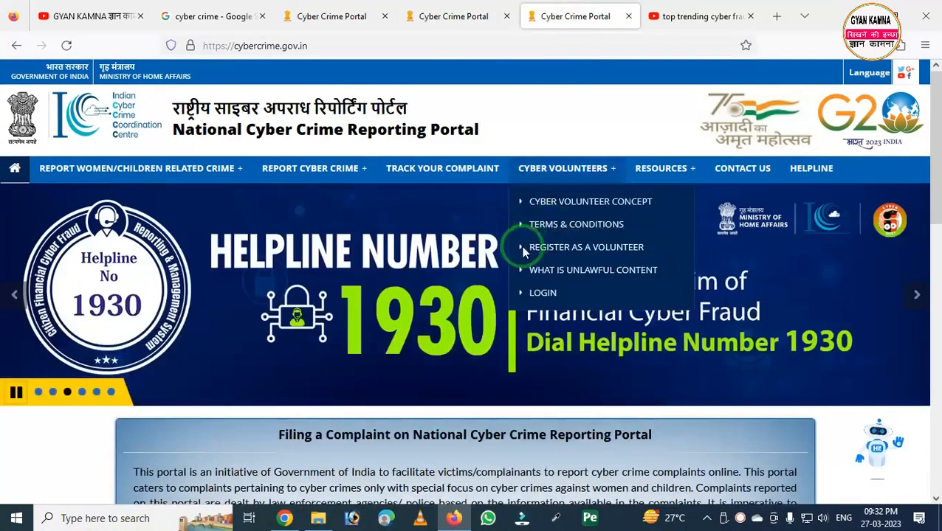
scroll(525, 246, down, 3)
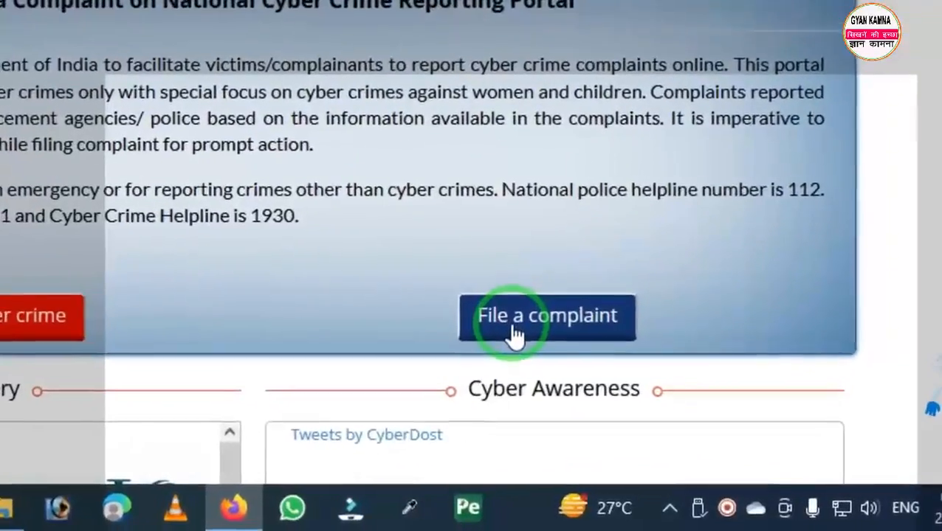
click(514, 334)
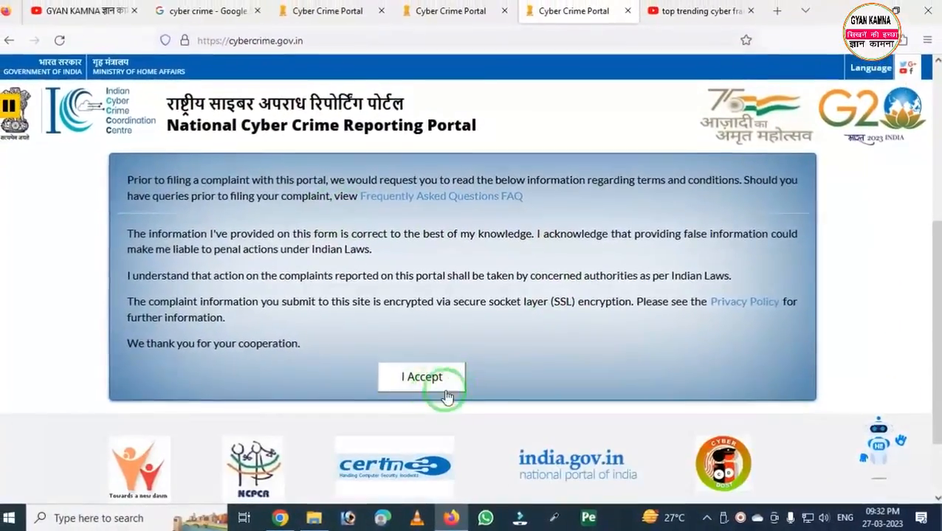
click(427, 394)
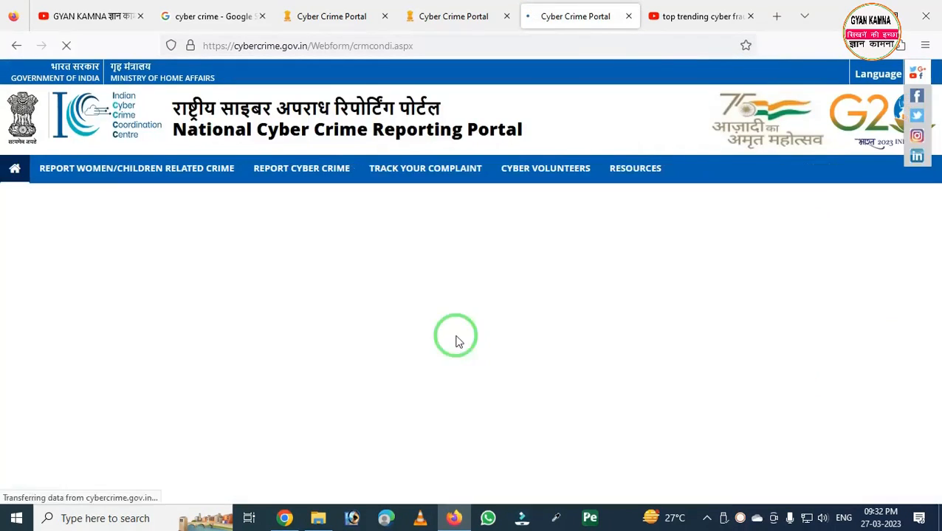
scroll(447, 427, down, 1)
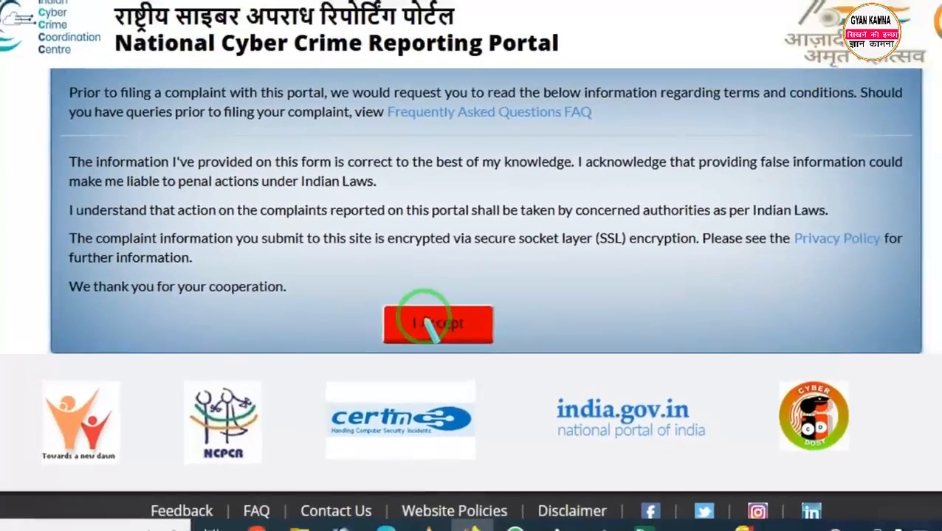
Step: Accept the terms and conditions and open the login form for new users
click(434, 325)
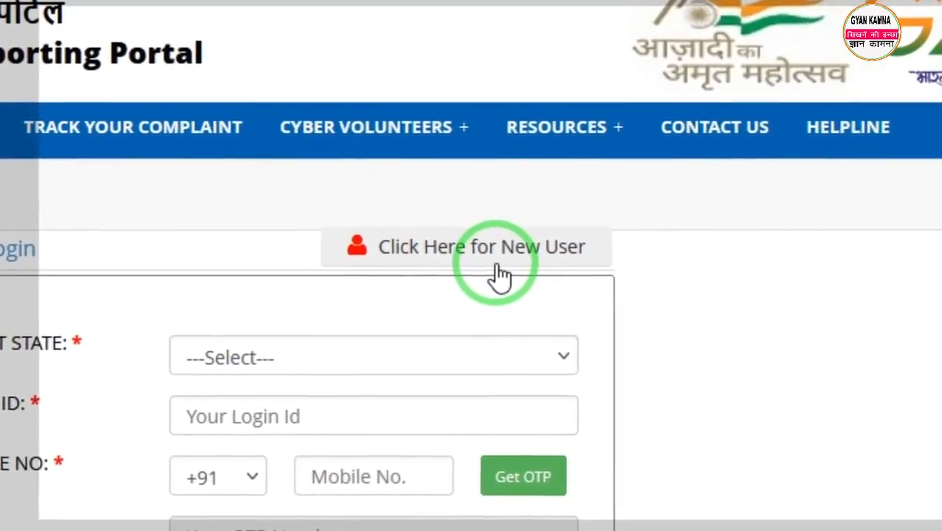
click(509, 269)
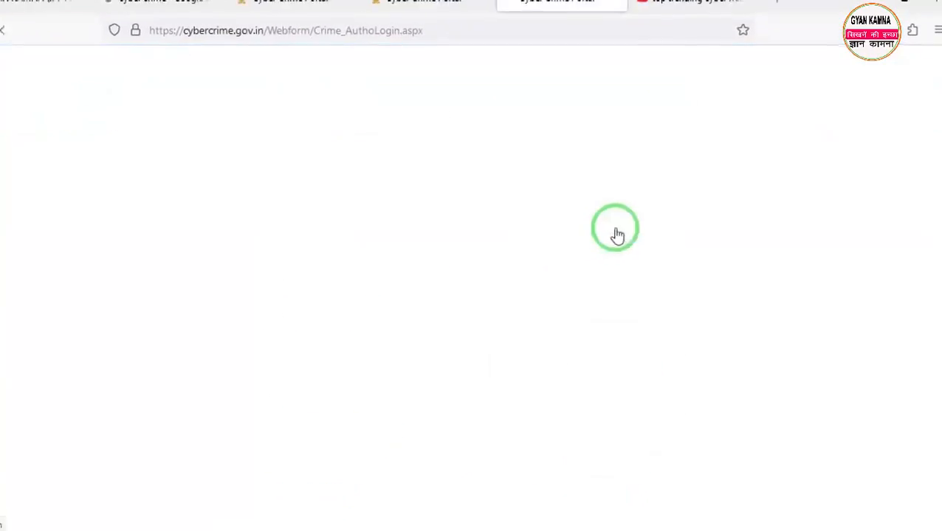
Step: Look through the state options and examine the login ID, mobile number, OTP and captcha fields of the new-user form
click(558, 294)
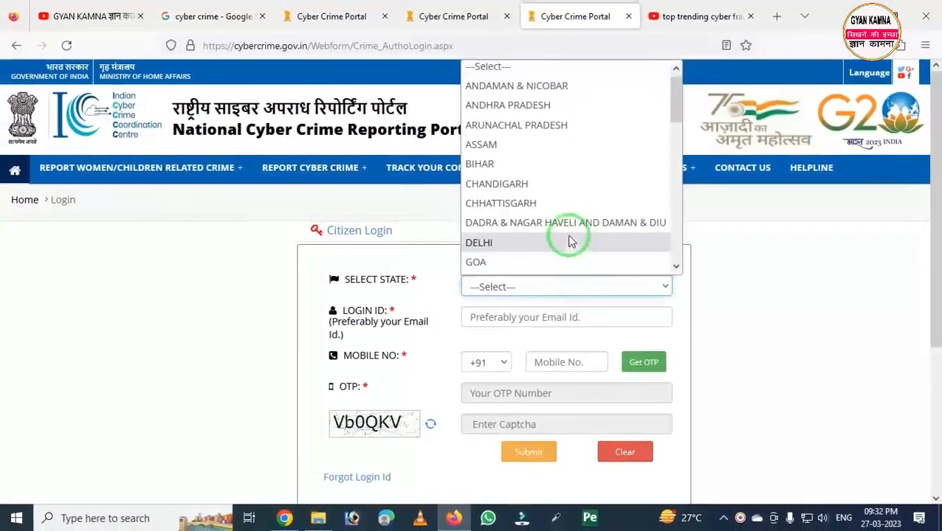
scroll(568, 176, down, 4)
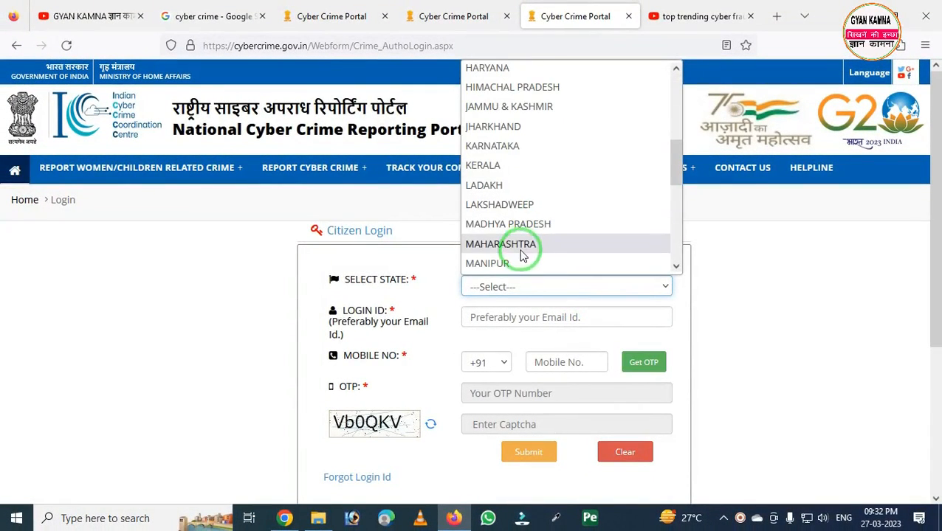
click(437, 295)
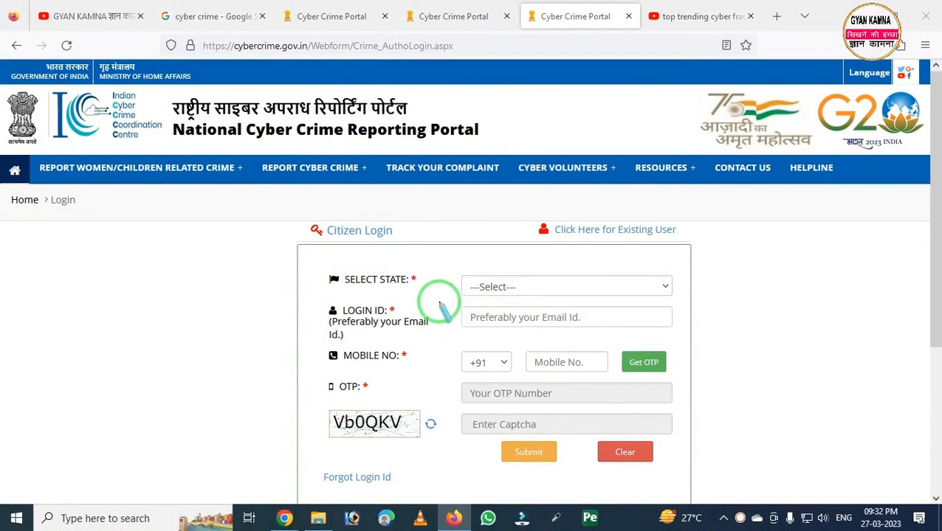
drag(433, 295, 656, 350)
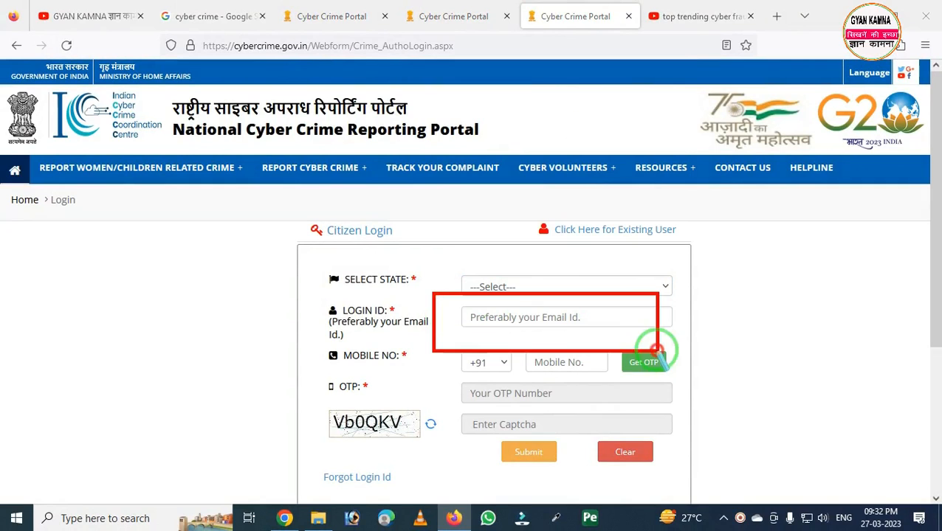
right_click(572, 373)
drag(608, 341, 724, 384)
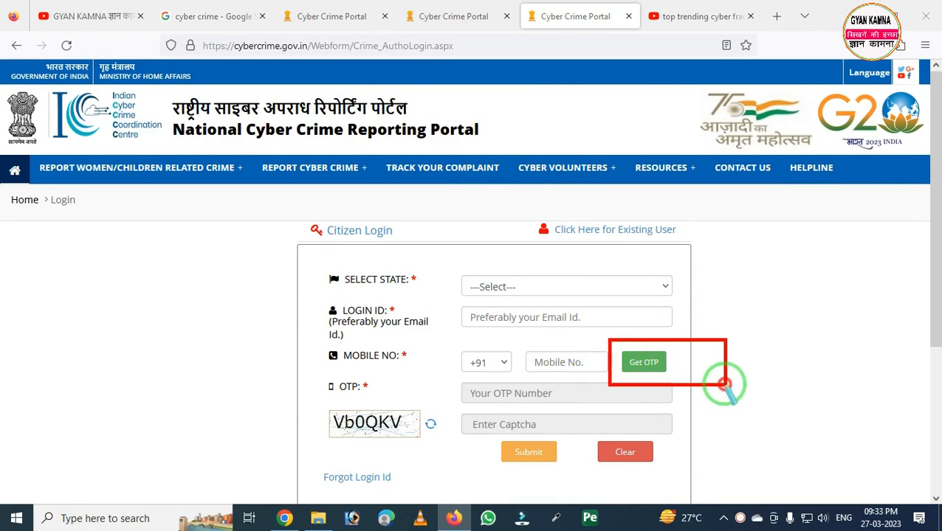
right_click(581, 374)
drag(464, 371, 577, 410)
drag(318, 379, 431, 446)
right_click(441, 436)
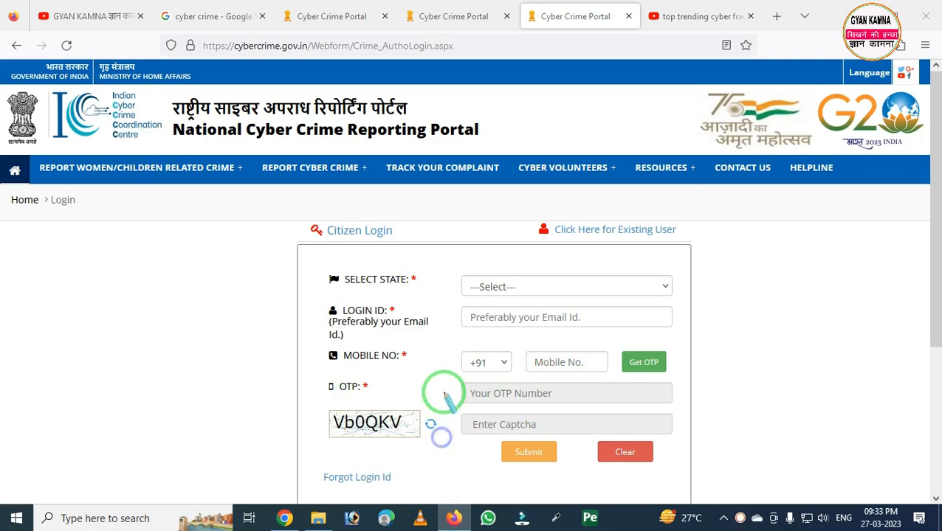
mouse_move(448, 395)
mouse_down()
mouse_move(551, 507)
mouse_move(572, 490)
mouse_up()
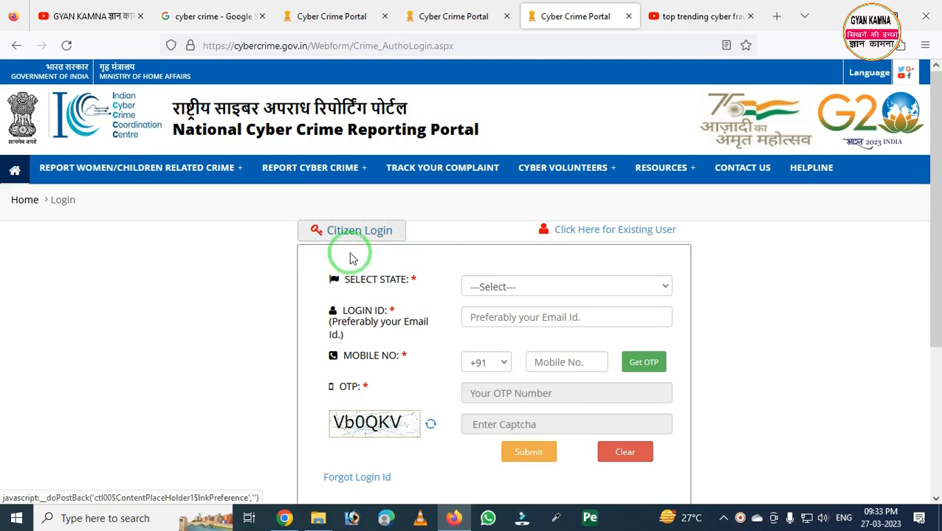
Step: Select Telangana as the state and mark out the remaining login fields
click(501, 290)
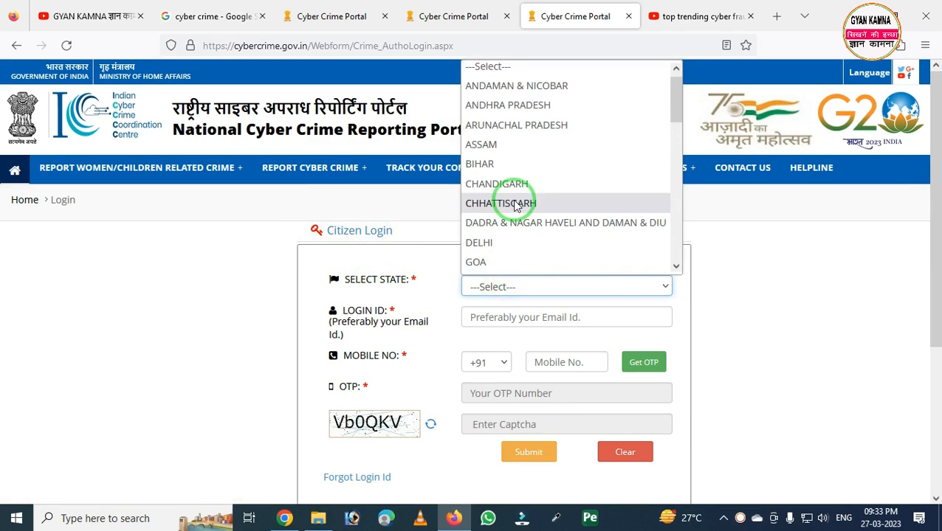
key(t)
scroll(515, 204, down, 2)
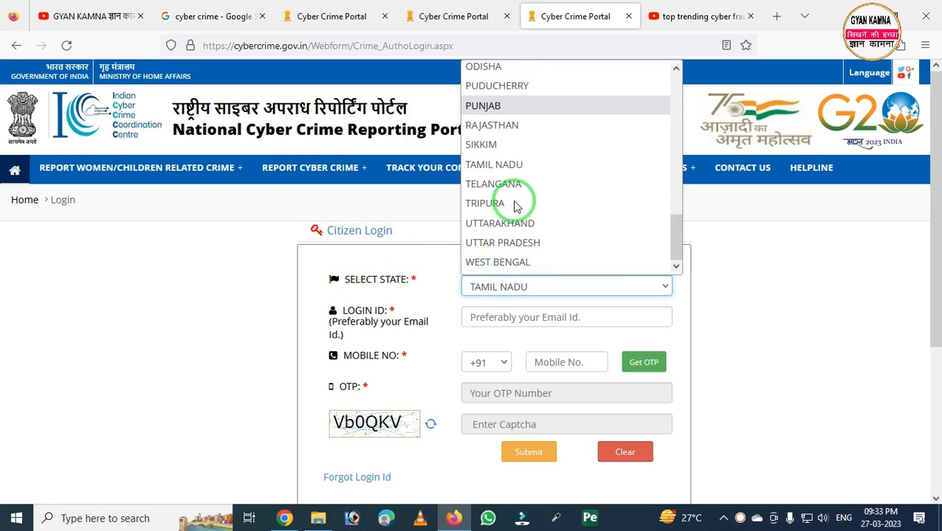
click(503, 188)
mouse_move(440, 306)
mouse_down()
mouse_move(611, 340)
mouse_move(660, 419)
mouse_move(693, 435)
mouse_up()
right_click(481, 366)
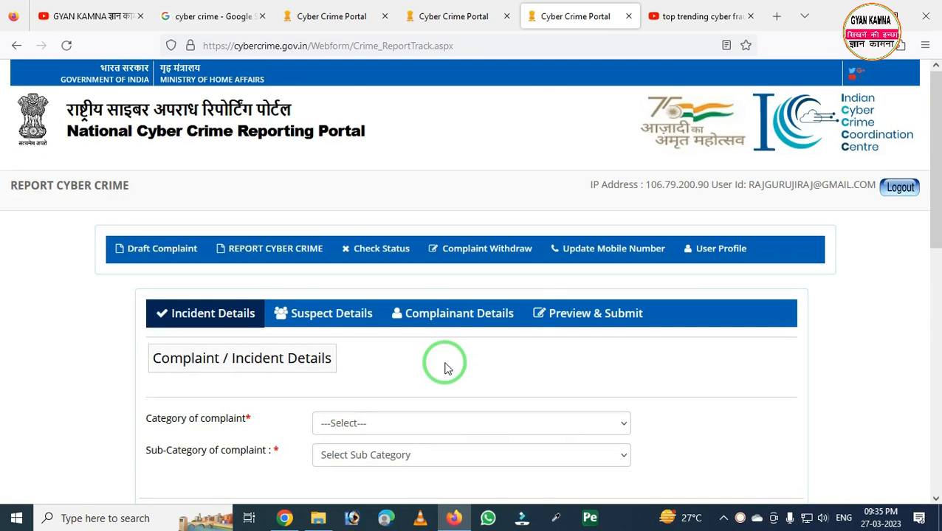
Step: Examine the Complaint / Incident Details form and its Incident, Suspect, Complainant and Preview & Submit sections
scroll(445, 367, down, 3)
scroll(490, 364, up, 3)
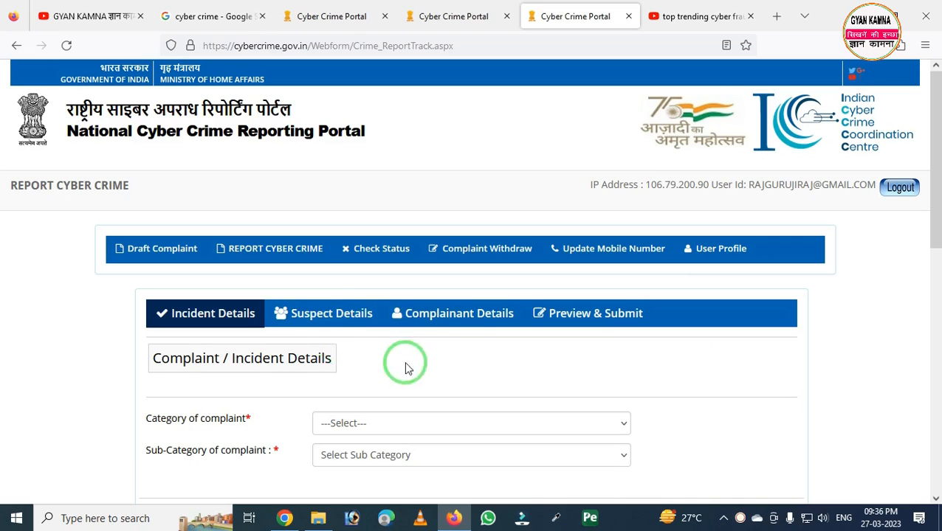
scroll(465, 329, down, 5)
scroll(457, 336, up, 1)
scroll(456, 337, up, 3)
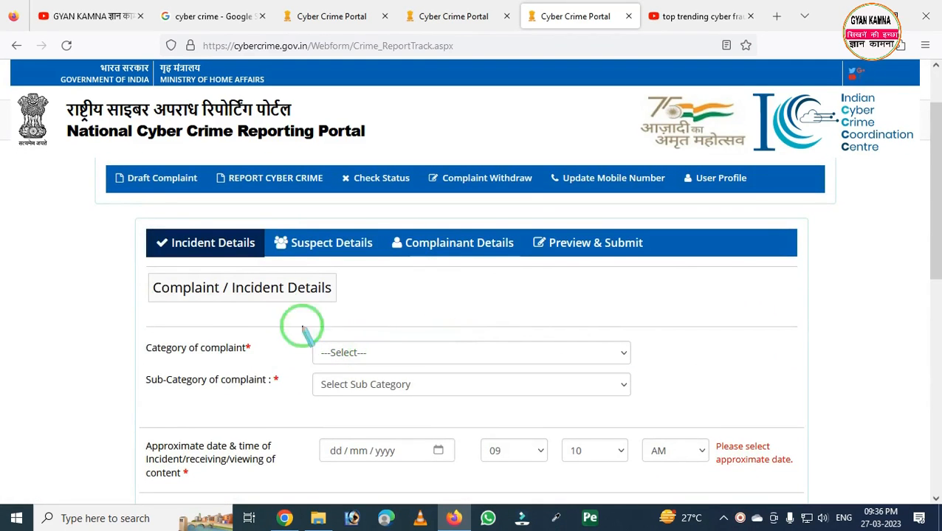
mouse_move(107, 210)
mouse_down()
mouse_move(338, 297)
mouse_move(746, 301)
mouse_move(773, 310)
mouse_up()
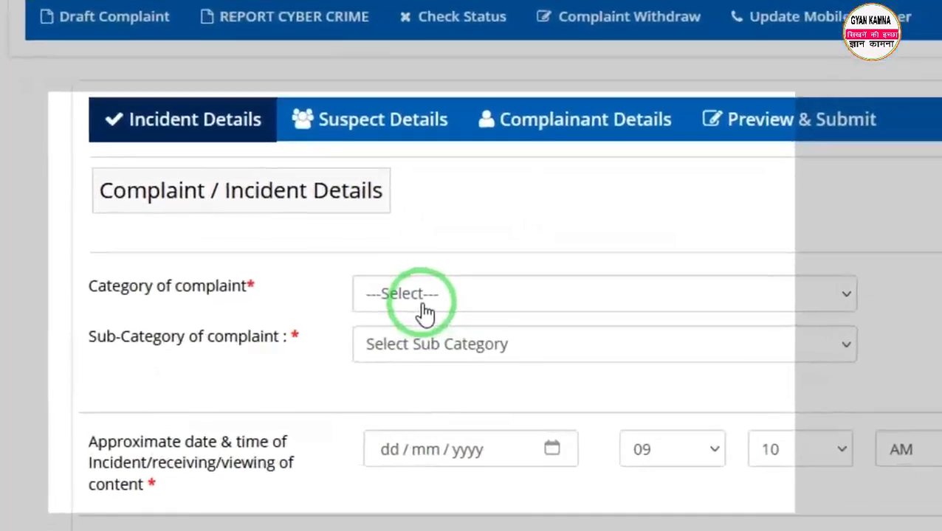
Step: Set the complaint category to Online and Social Media Related Crime and the sub-category to E-Mail Phishing
click(358, 361)
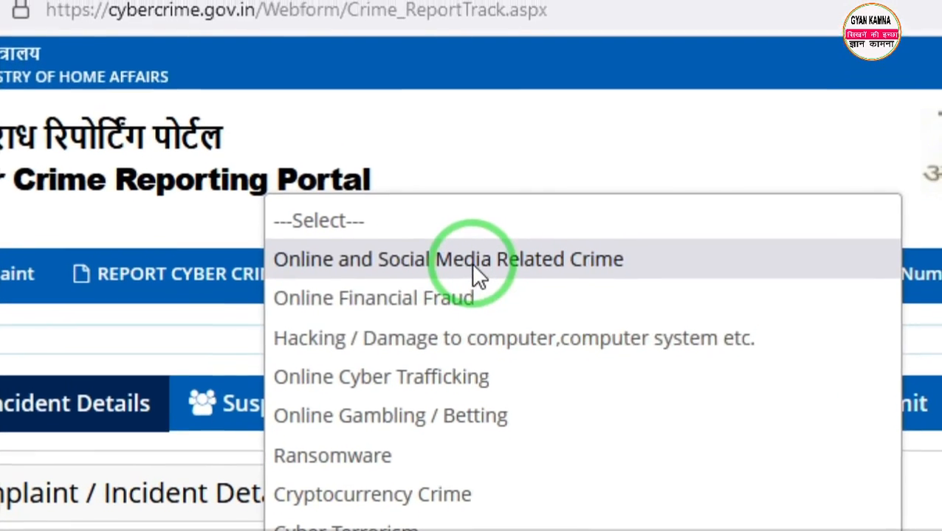
click(476, 245)
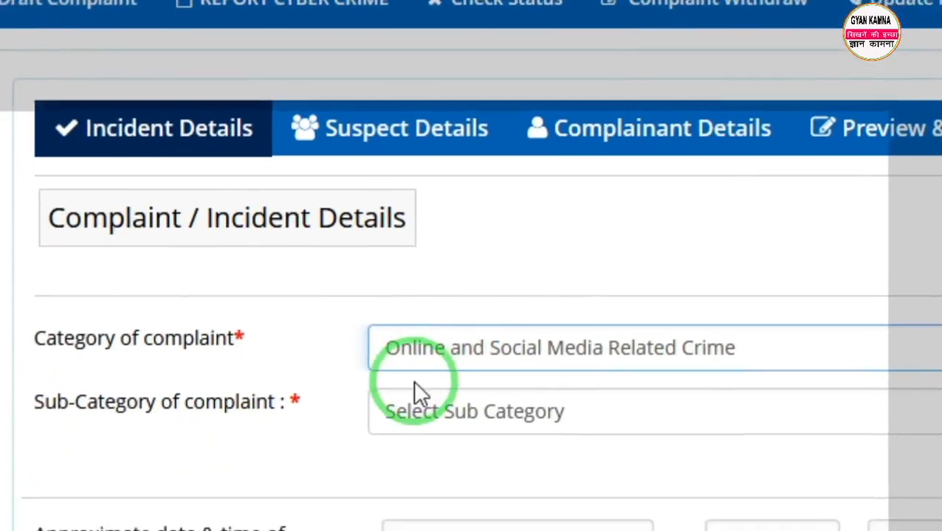
click(376, 480)
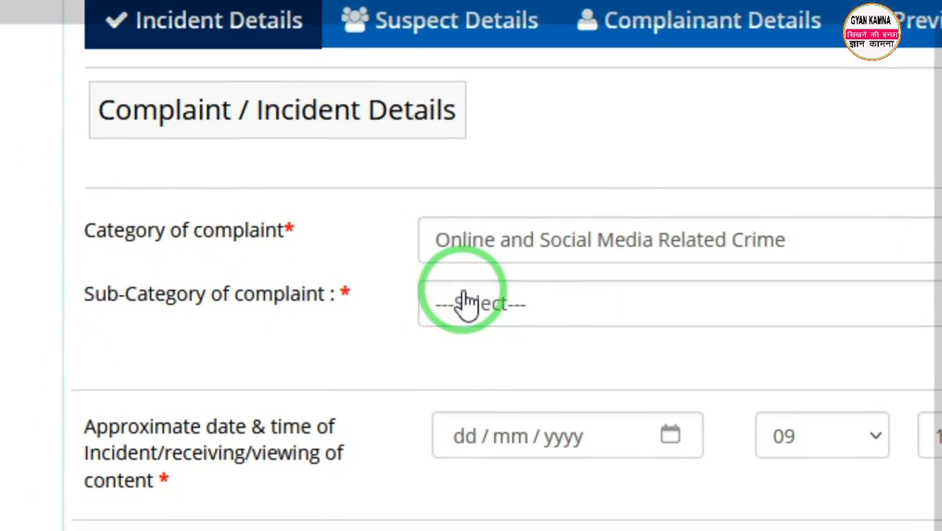
click(464, 302)
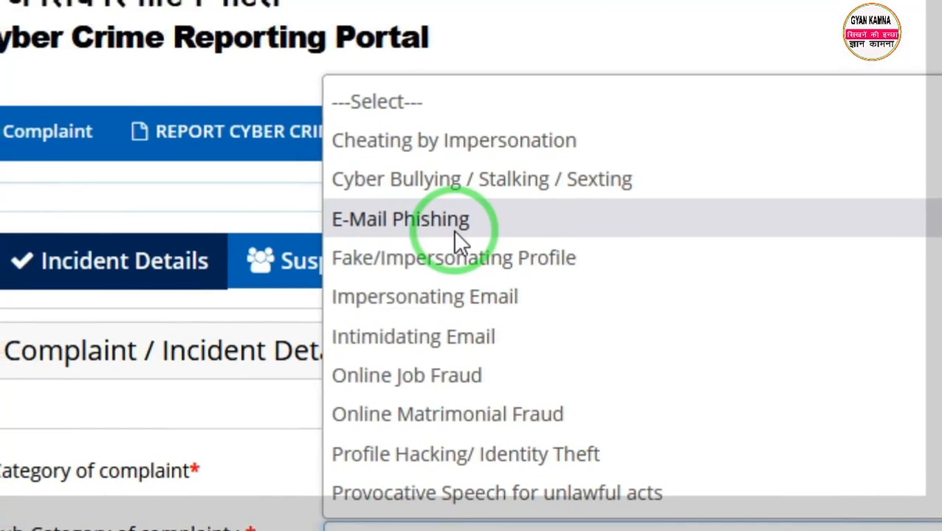
click(455, 231)
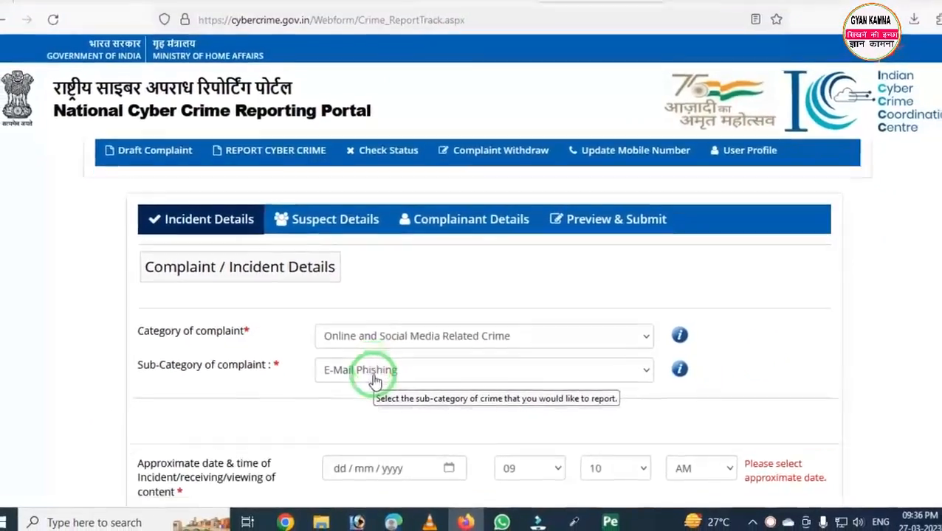
Step: Set the approximate date of the incident to 27/03/2023
scroll(383, 369, down, 2)
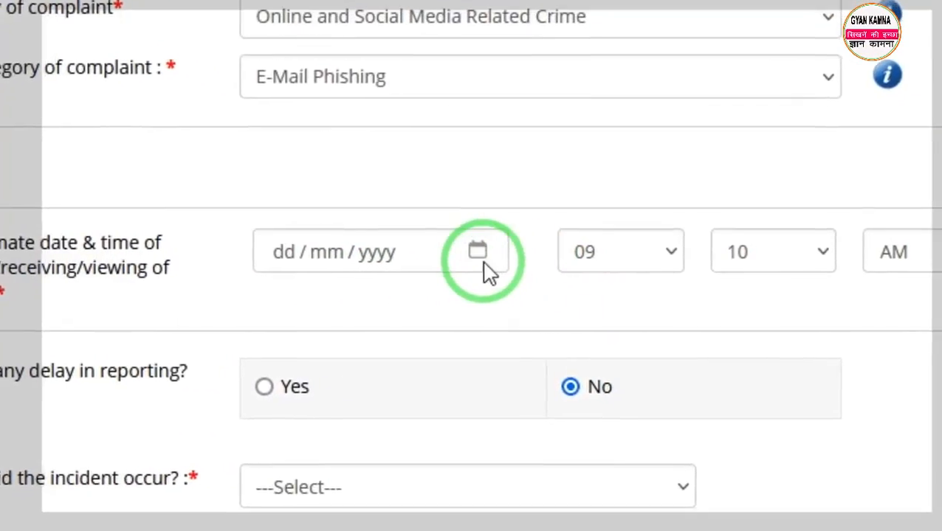
click(479, 254)
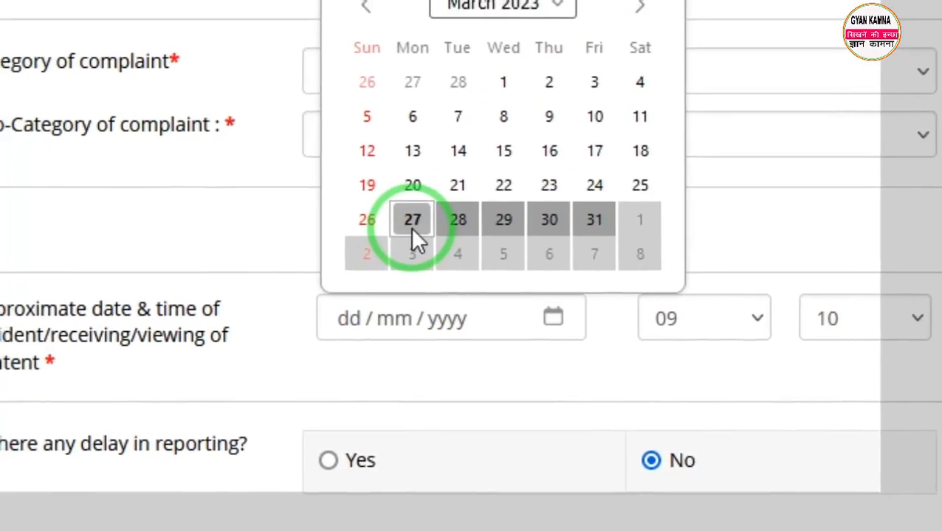
click(366, 193)
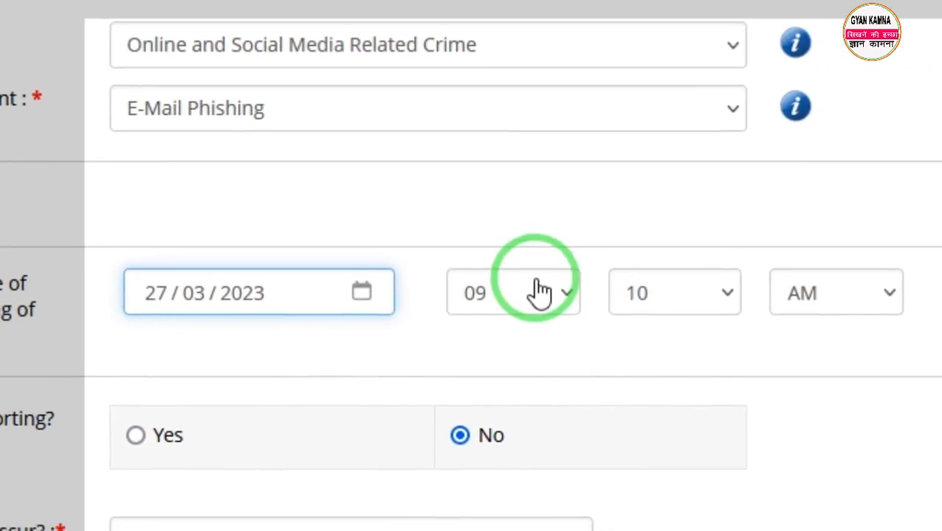
click(604, 310)
click(660, 248)
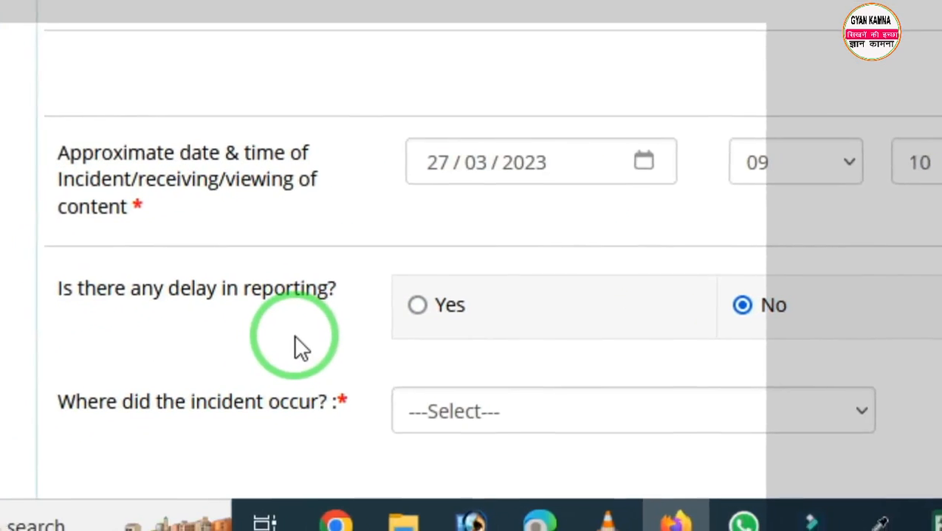
Step: Review the delay-in-reporting question and choose Email as the place where the incident occurred
key(ctrl+2)
mouse_move(215, 243)
mouse_down()
mouse_move(251, 292)
mouse_move(402, 330)
mouse_move(546, 329)
mouse_up()
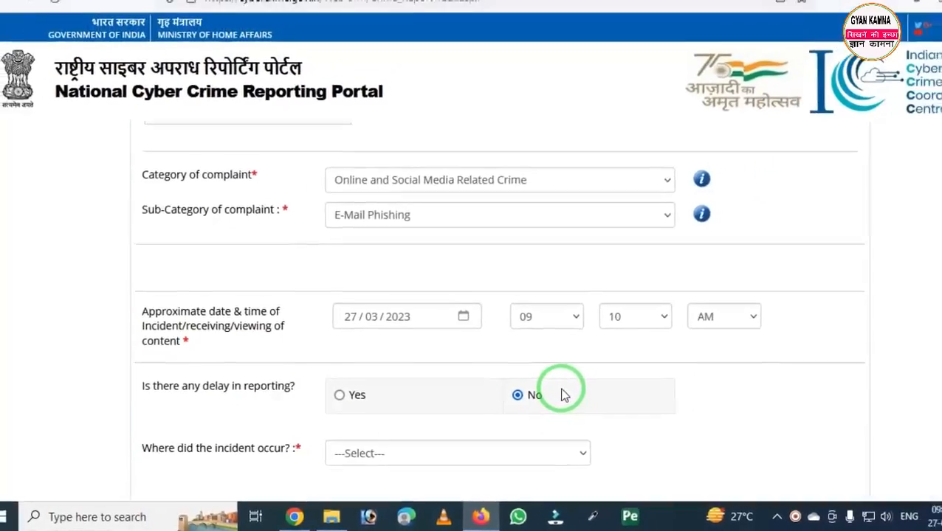
scroll(402, 369, down, 2)
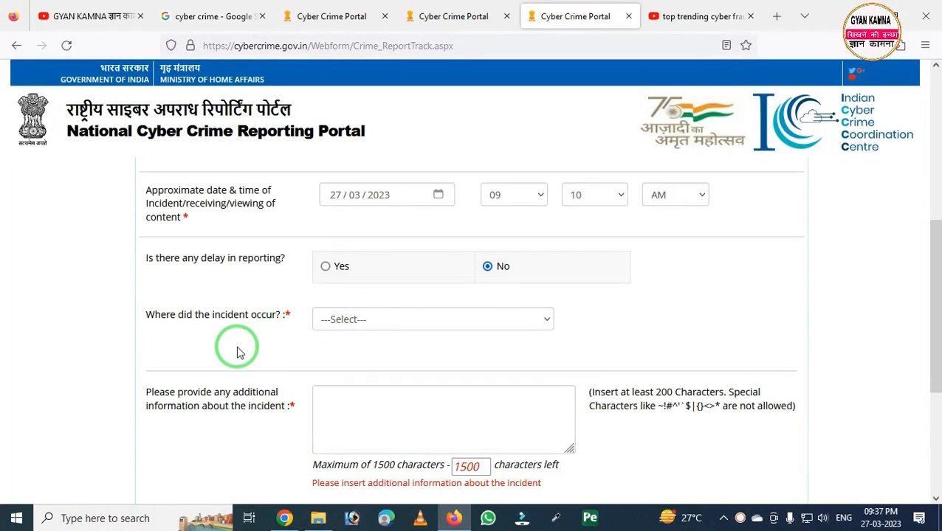
mouse_move(169, 264)
mouse_down()
mouse_move(207, 341)
mouse_move(316, 349)
mouse_up()
key(Escape)
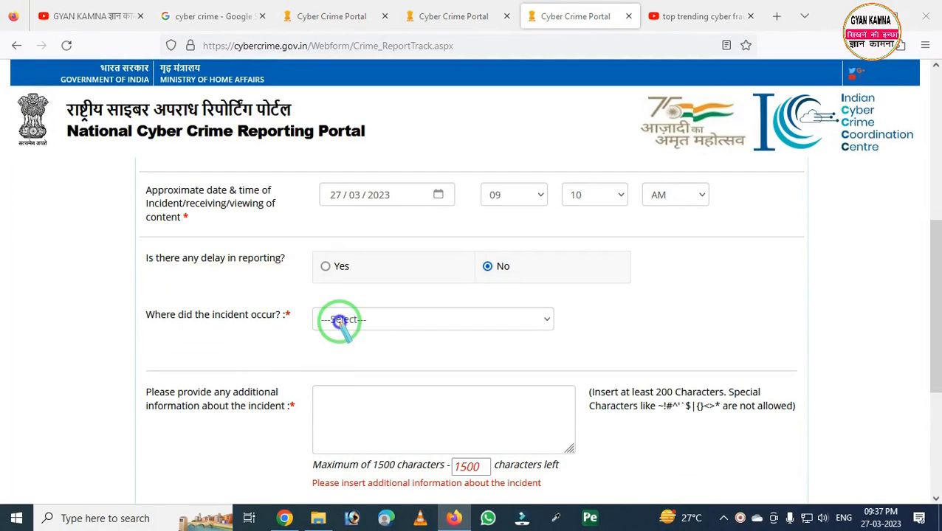
click(353, 323)
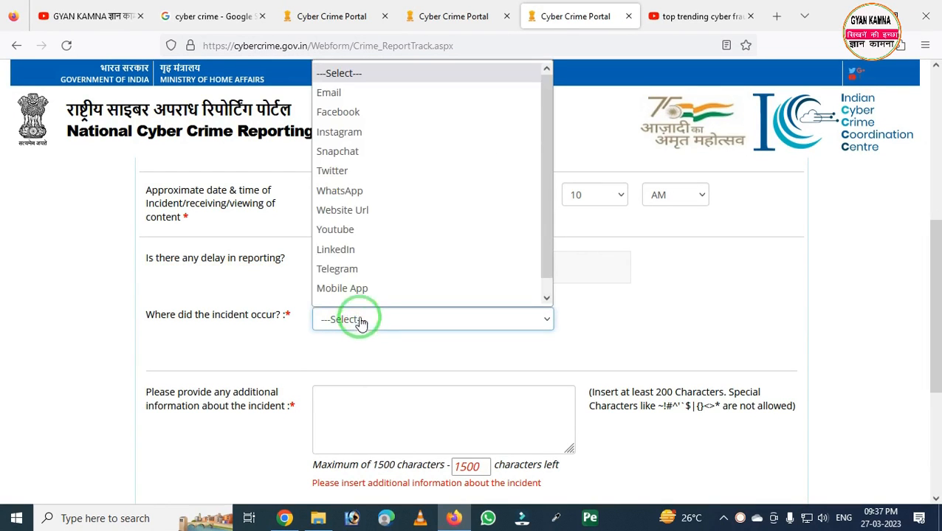
scroll(372, 291, down, 1)
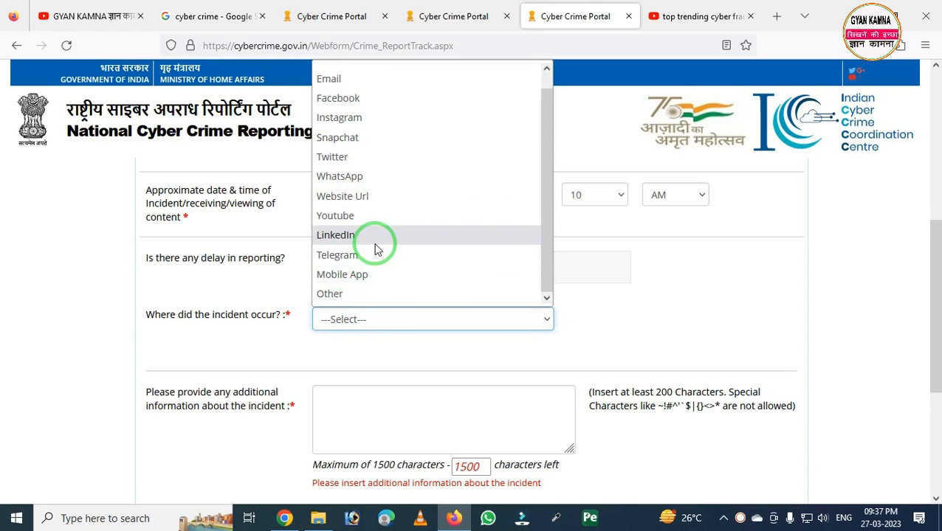
click(370, 82)
Step: Fill in the email ID connected with the incident
click(351, 350)
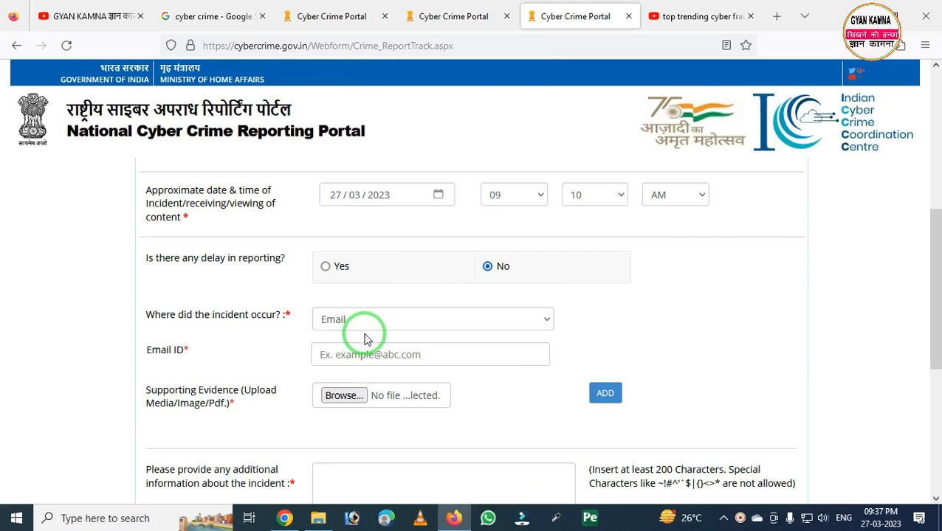
click(352, 350)
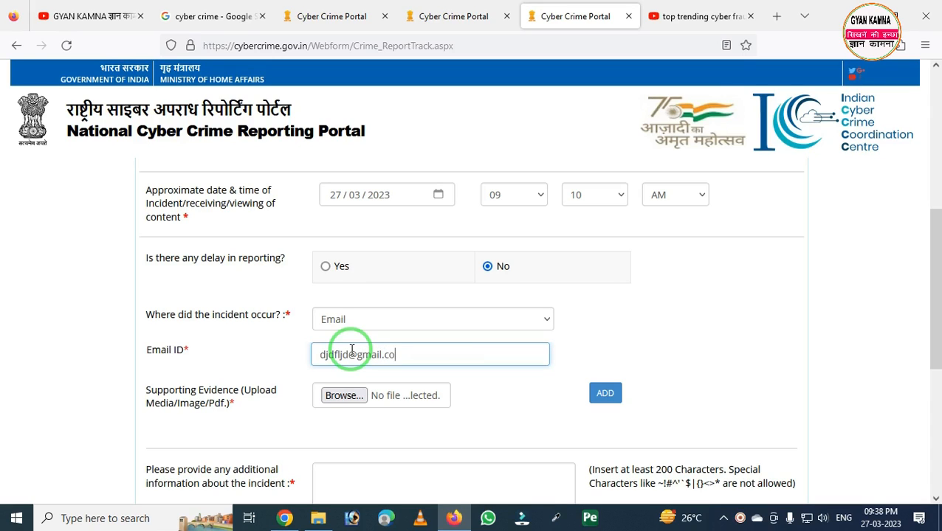
click(272, 416)
Step: Attach page.jpg as the supporting evidence and add the email entry to the complaint
mouse_move(39, 355)
mouse_down()
mouse_move(101, 408)
mouse_move(493, 426)
mouse_up()
right_click(290, 439)
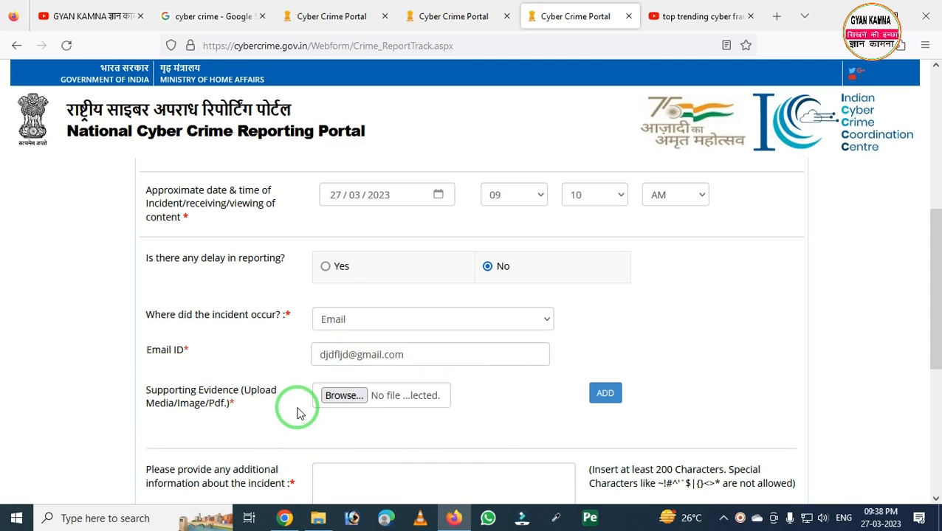
click(343, 395)
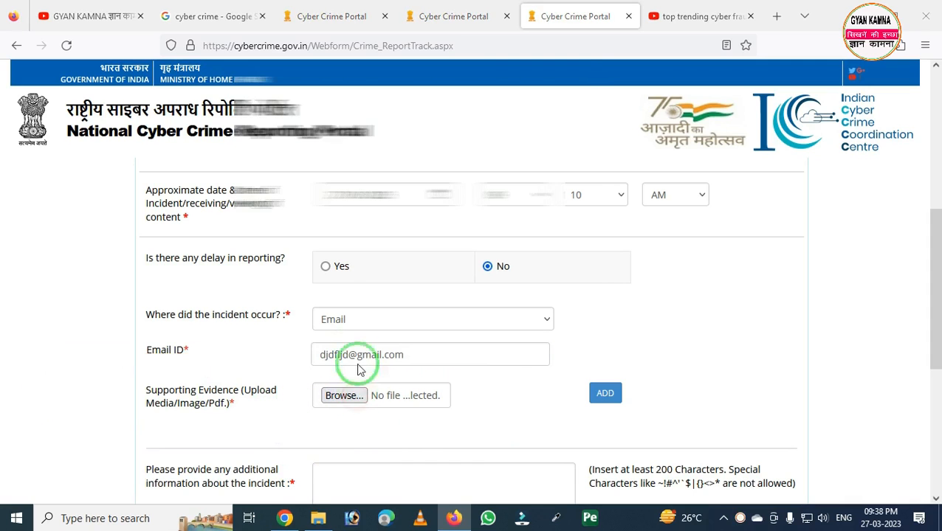
double_click(240, 214)
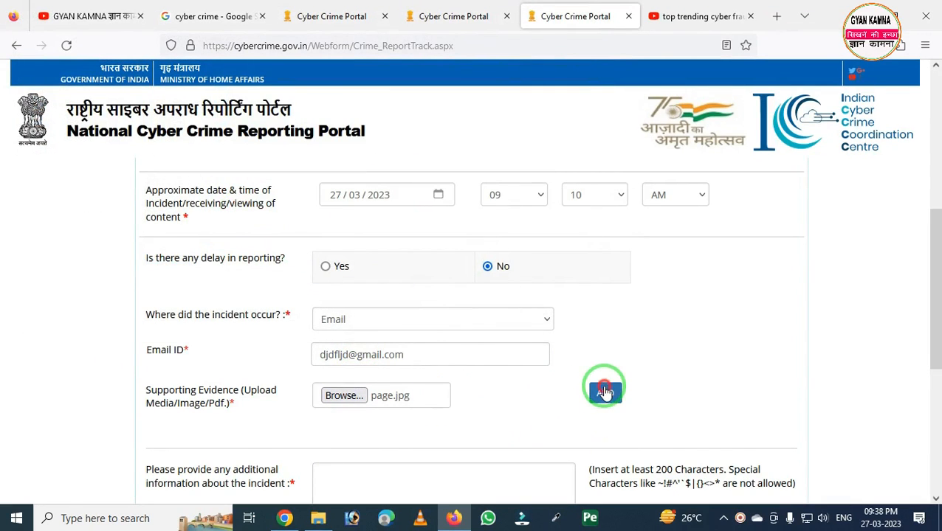
scroll(468, 353, down, 2)
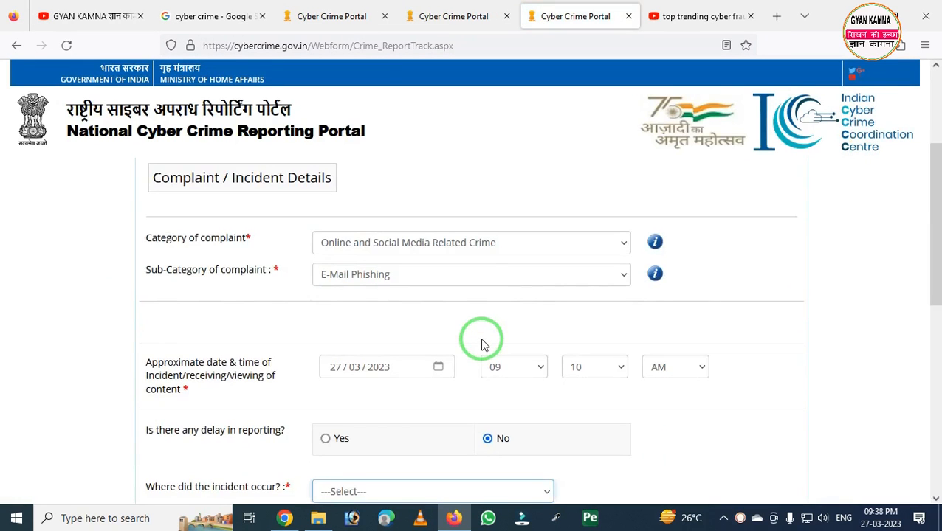
Step: Fill the additional incident information with the repeated sentence "Only for Education Information make a youtube video." and save the incident details as a draft
scroll(481, 345, down, 5)
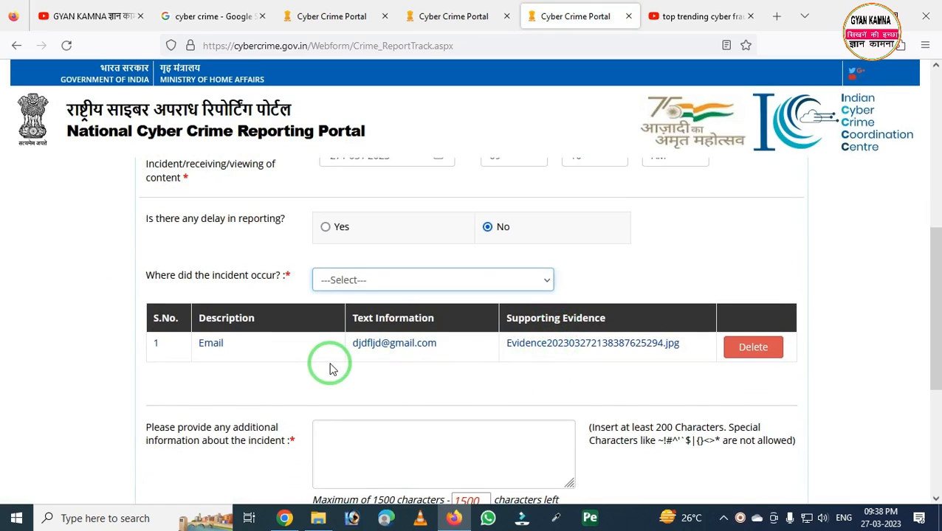
mouse_move(134, 293)
mouse_down()
mouse_move(207, 365)
mouse_move(884, 397)
mouse_up()
right_click(653, 385)
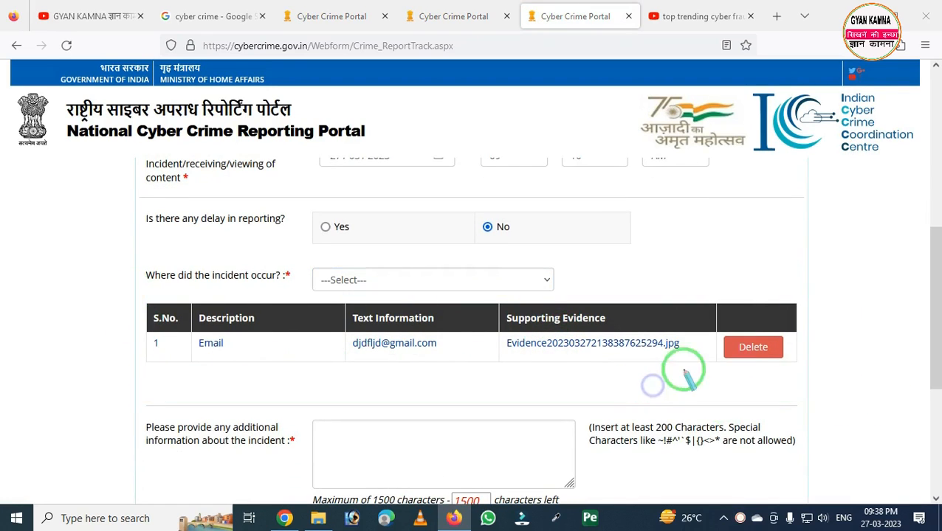
mouse_move(698, 297)
mouse_down()
mouse_move(748, 382)
mouse_move(825, 391)
mouse_up()
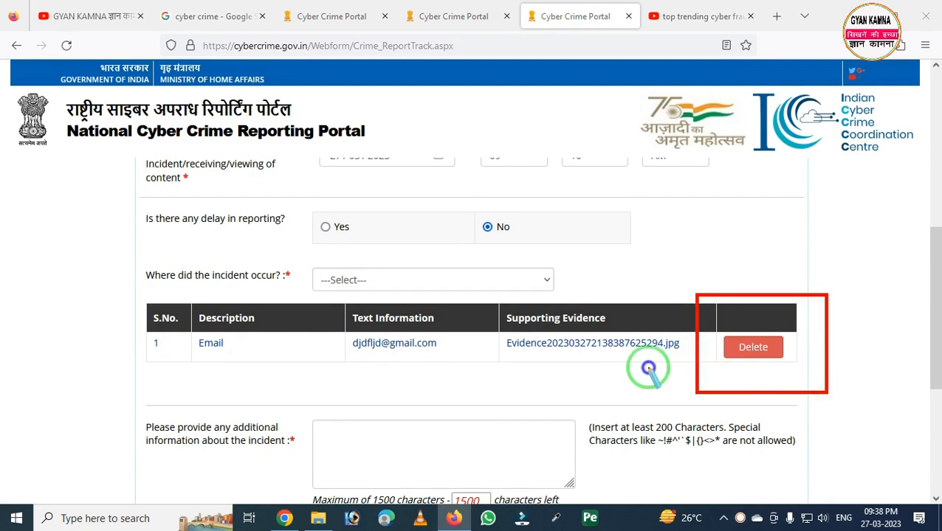
right_click(496, 378)
scroll(495, 377, down, 2)
mouse_move(122, 313)
mouse_down()
mouse_move(120, 329)
mouse_move(720, 525)
mouse_up()
right_click(400, 402)
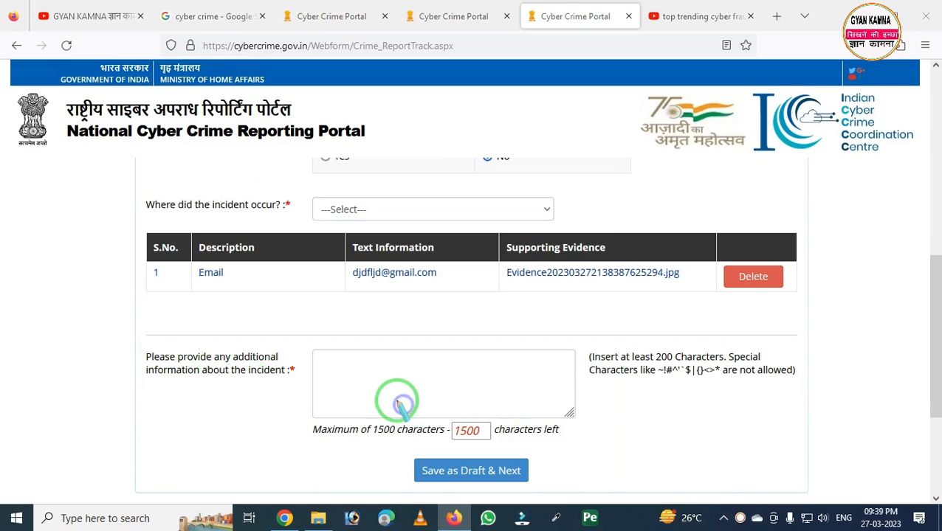
click(347, 369)
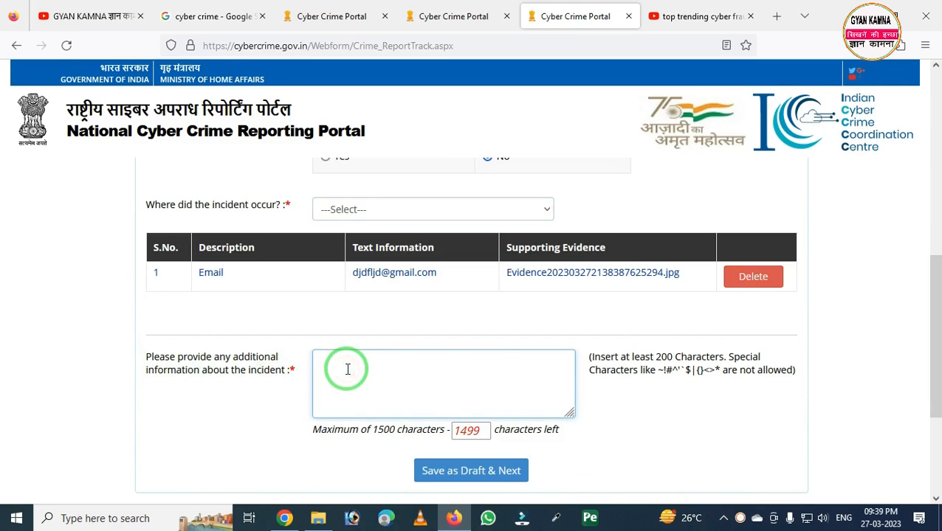
text(Only for Education Information make a youtube video.Only for Education Information make a youtube video.Only for Education Information make a youtube video.Only for Education Information make a youtube video.Only for Education Information make a youtube video.)
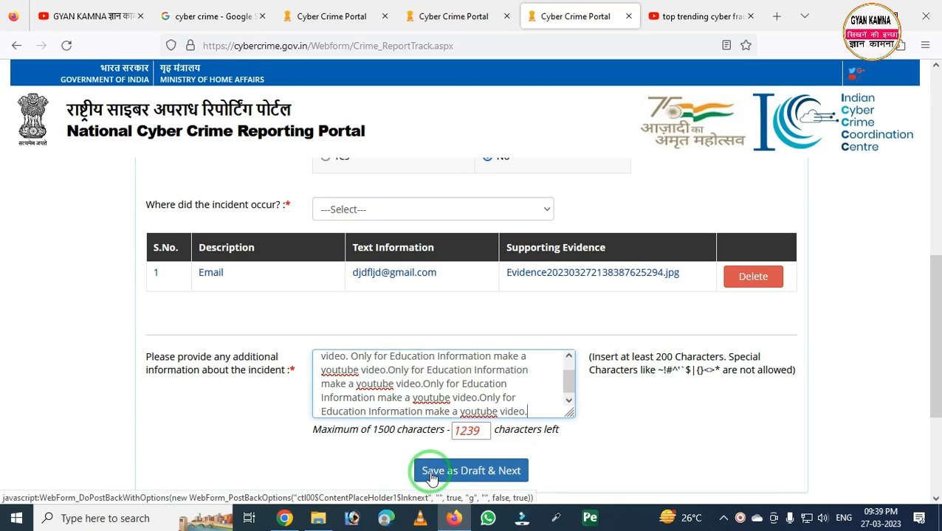
click(492, 476)
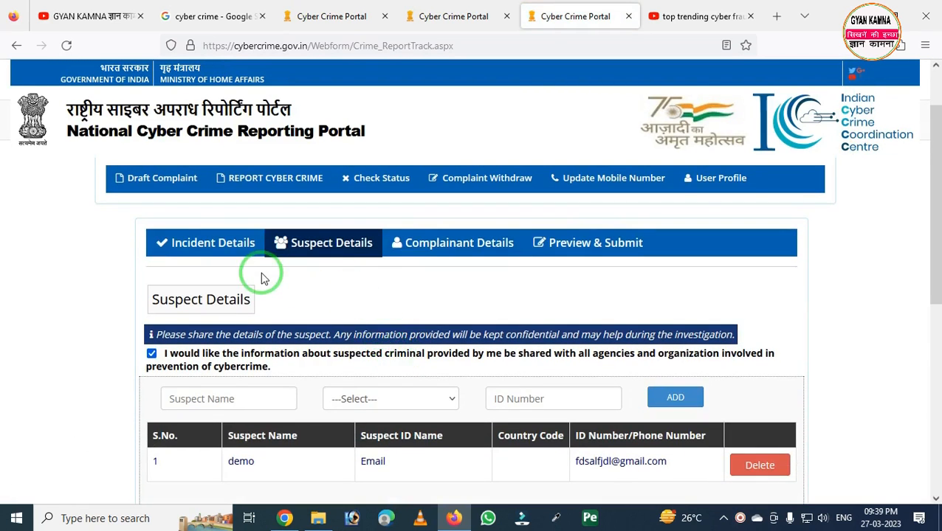
Step: Add a suspect entry with the name Demo, Email as the ID type and the suspect's email address
scroll(258, 269, down, 1)
mouse_move(253, 206)
mouse_down()
mouse_move(273, 269)
mouse_move(319, 294)
mouse_move(407, 296)
mouse_up()
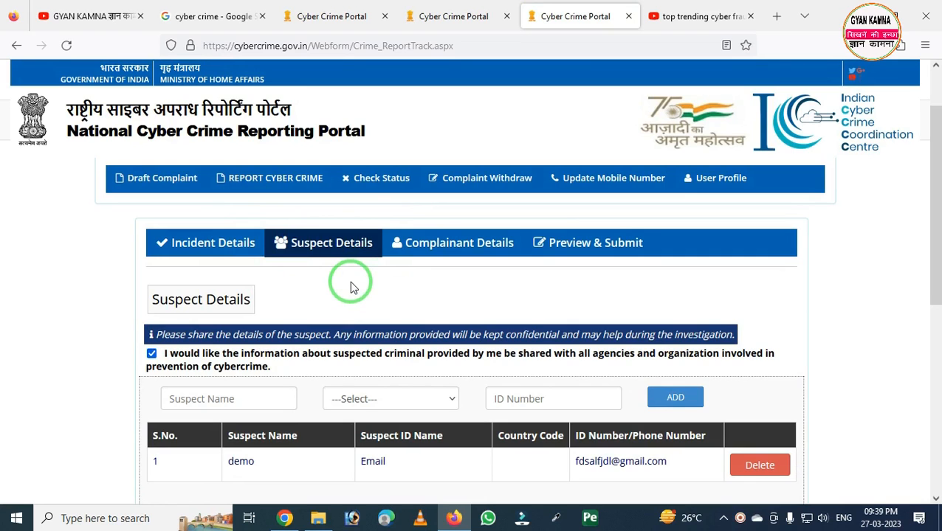
scroll(288, 285, down, 2)
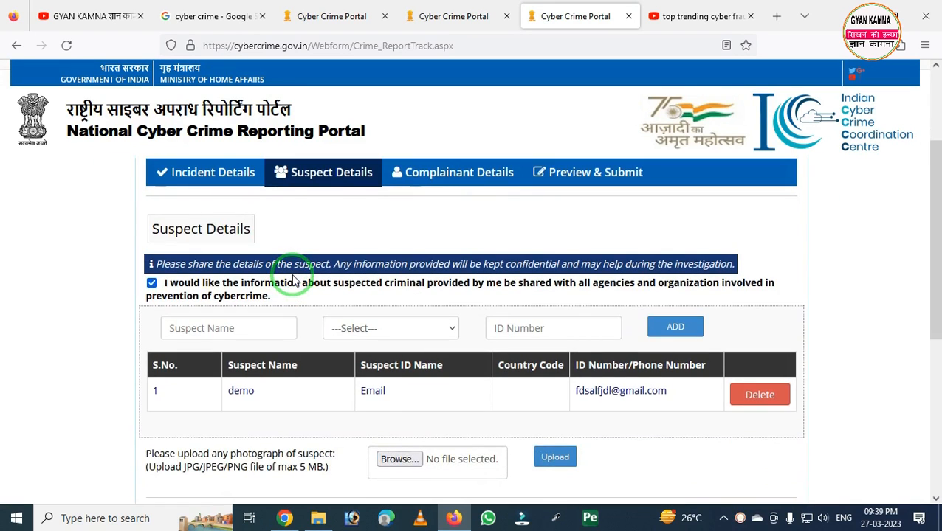
click(235, 333)
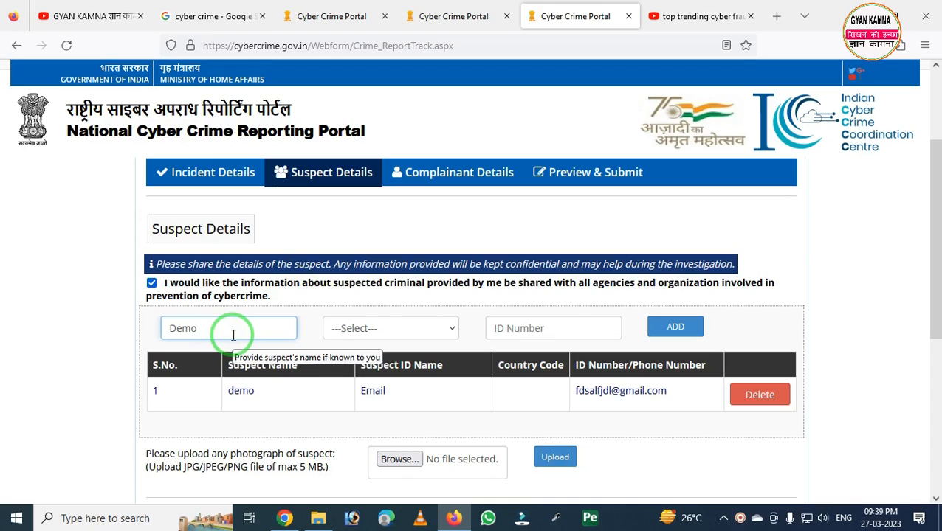
click(354, 329)
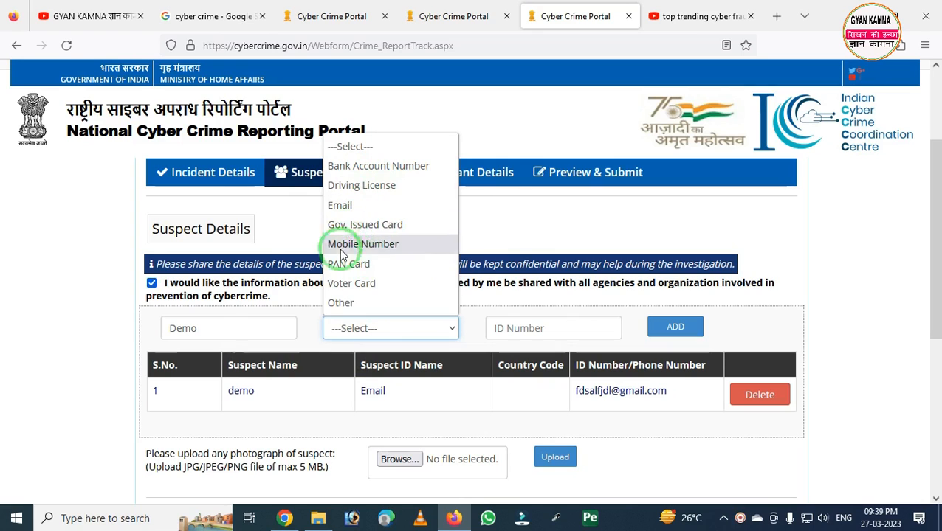
click(360, 212)
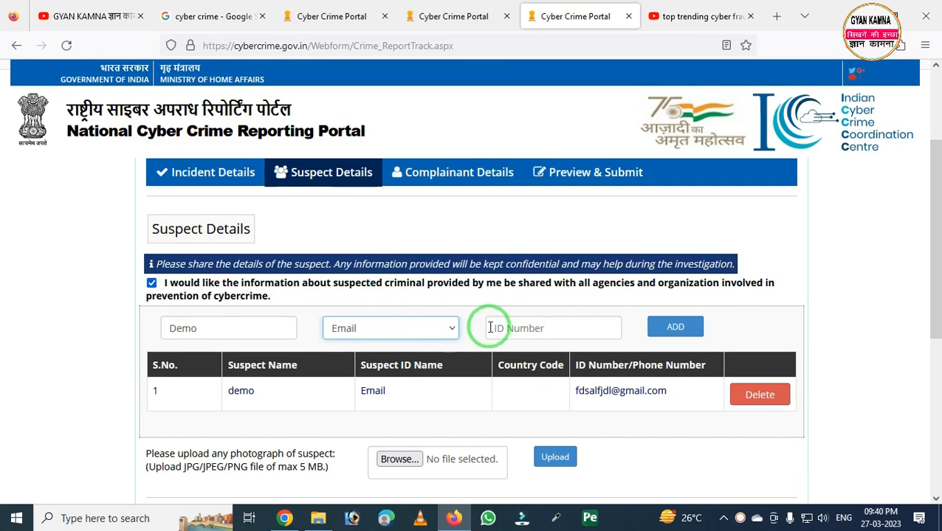
click(439, 340)
click(479, 330)
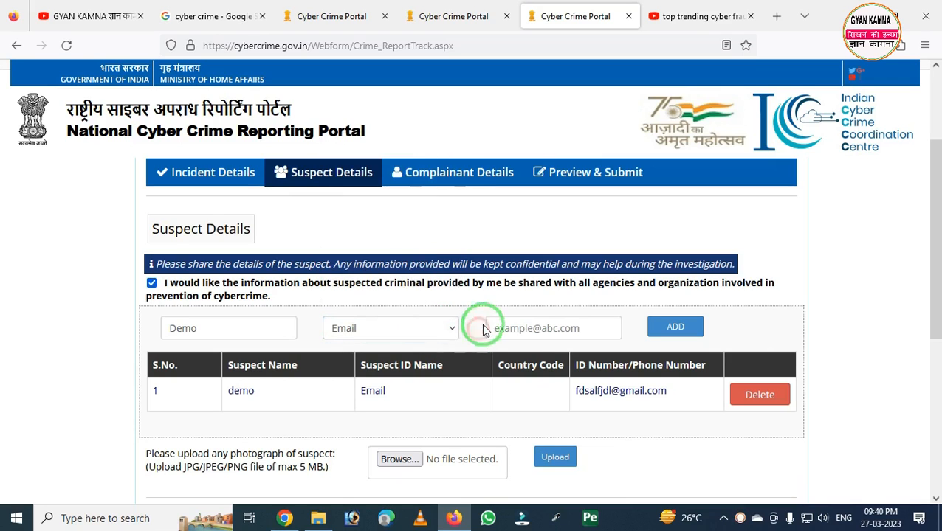
click(539, 327)
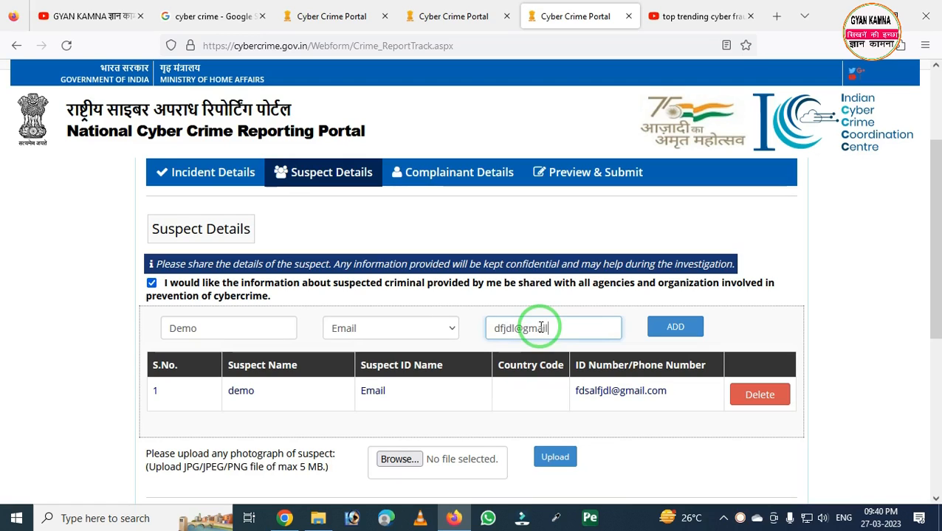
click(672, 329)
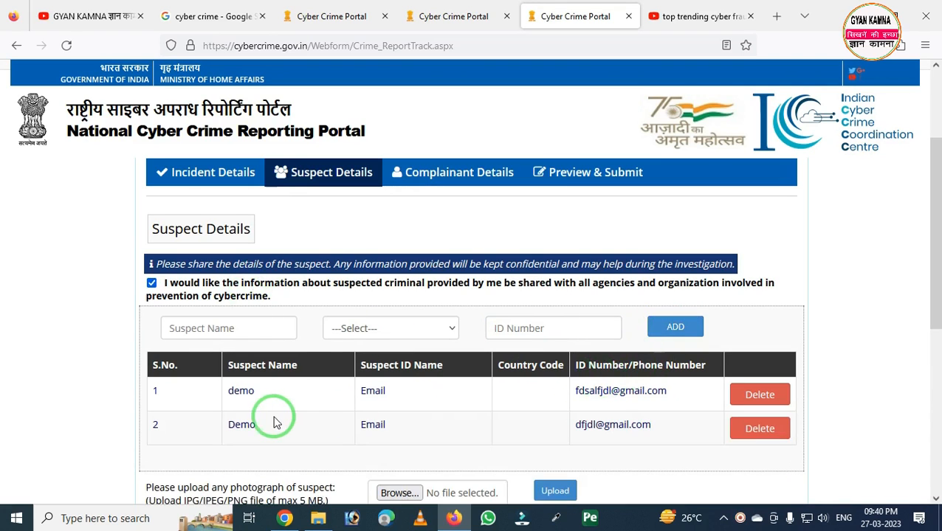
Step: Check the suspect table and delete the second suspect entry
mouse_move(110, 348)
mouse_down()
mouse_move(529, 507)
mouse_move(811, 477)
mouse_up()
right_click(615, 452)
key(Escape)
scroll(841, 406, down, 1)
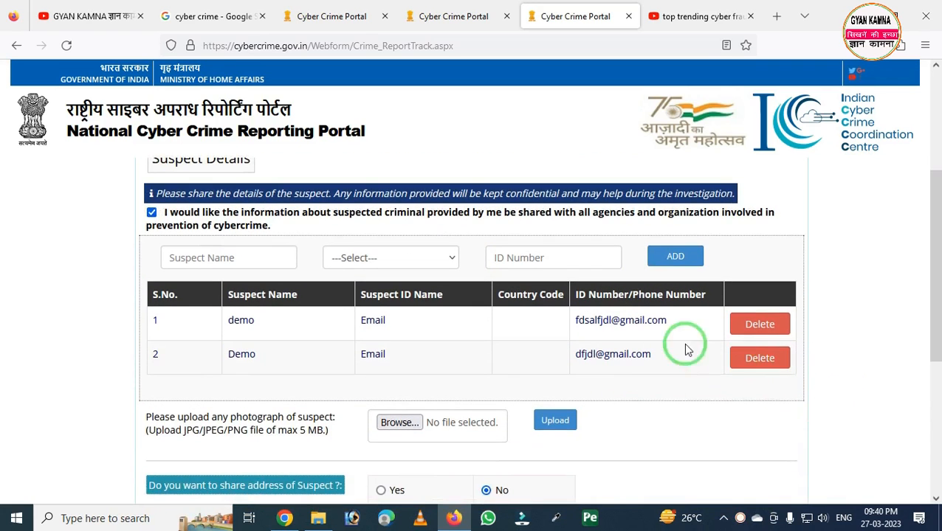
click(772, 362)
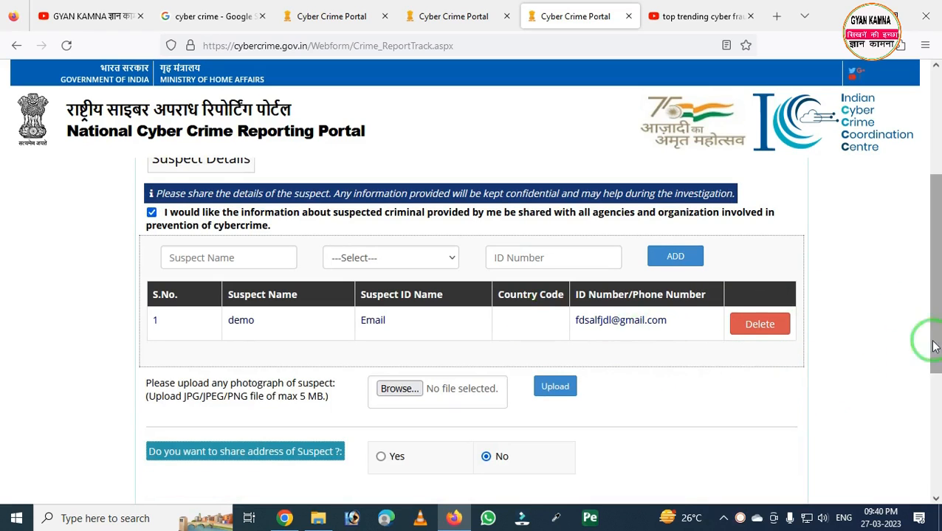
Step: Select page.jpg as the suspect's photograph and upload it to the complaint
scroll(538, 347, down, 1)
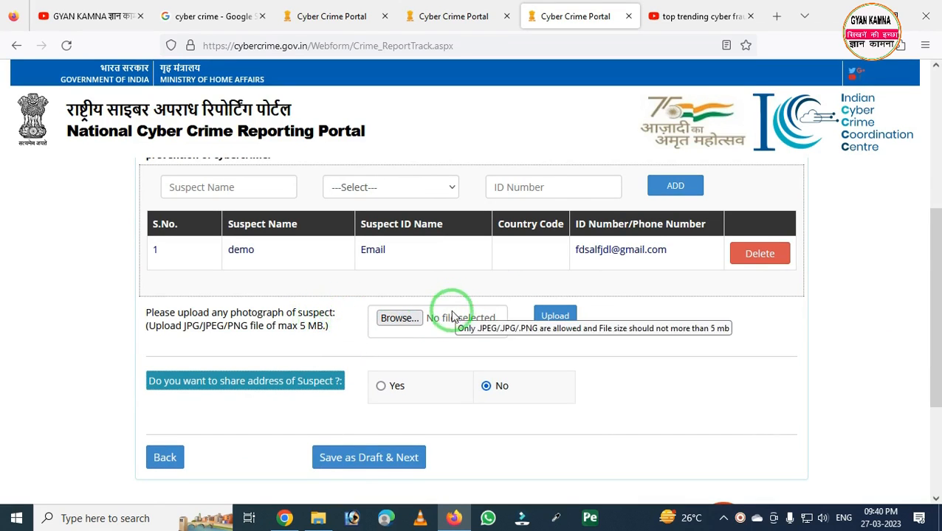
click(399, 318)
double_click(244, 218)
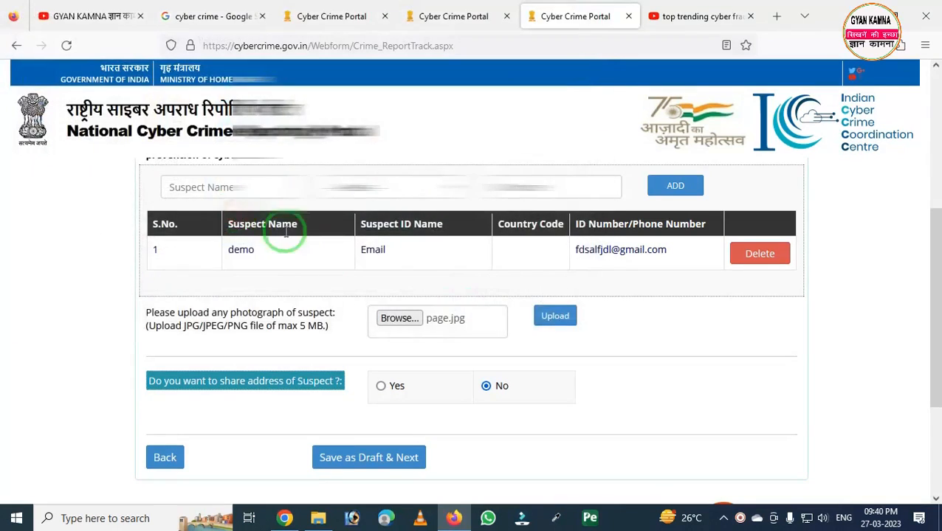
click(555, 322)
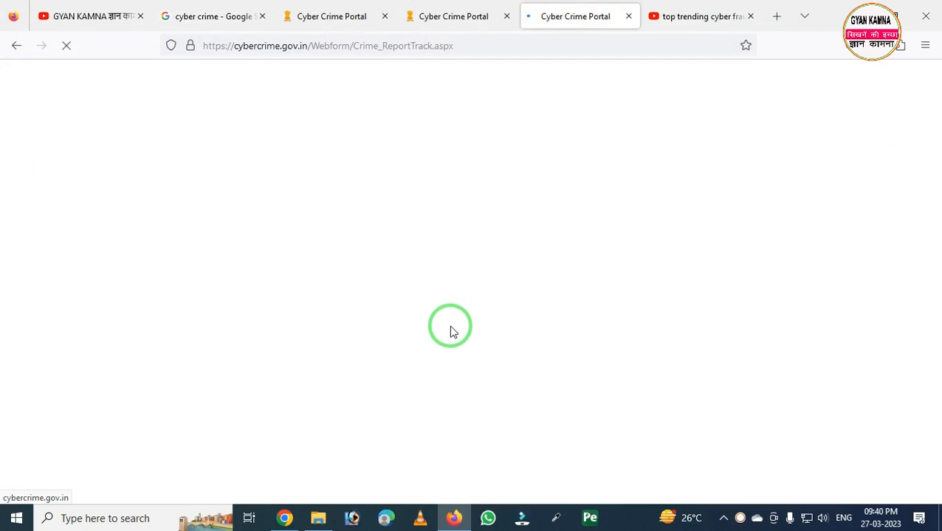
scroll(451, 333, down, 5)
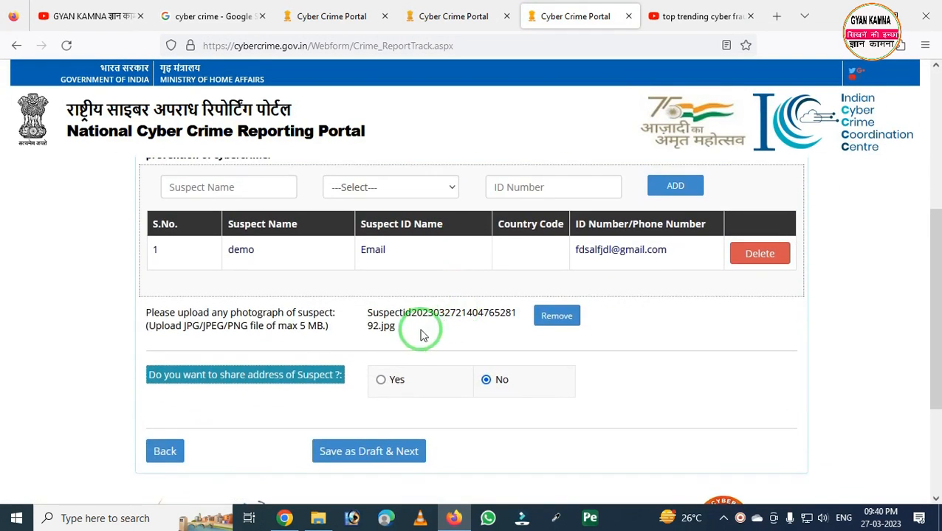
mouse_move(106, 279)
mouse_down()
mouse_move(109, 320)
mouse_move(696, 369)
mouse_up()
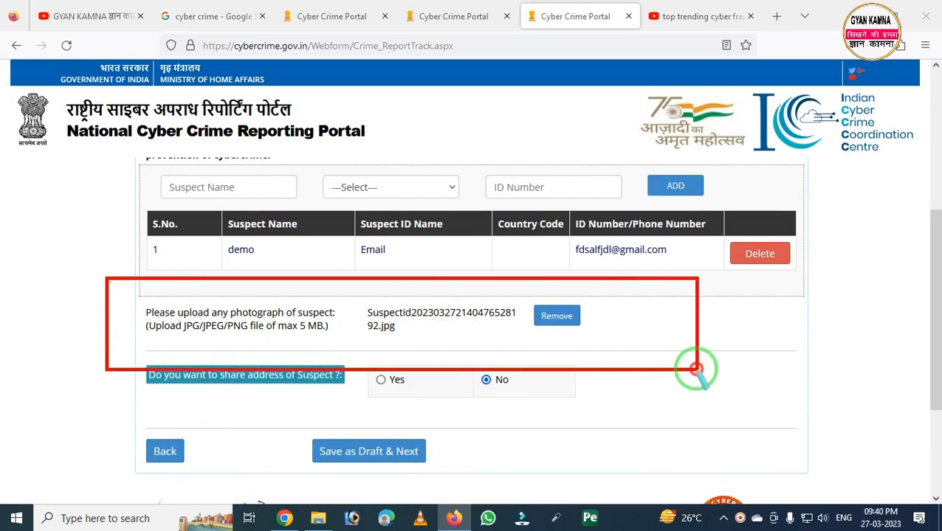
right_click(433, 371)
Step: Review the question on sharing the suspect's address, keep No, and save the suspect details as a draft to continue
mouse_move(128, 349)
mouse_down()
mouse_move(156, 388)
mouse_move(319, 395)
mouse_up()
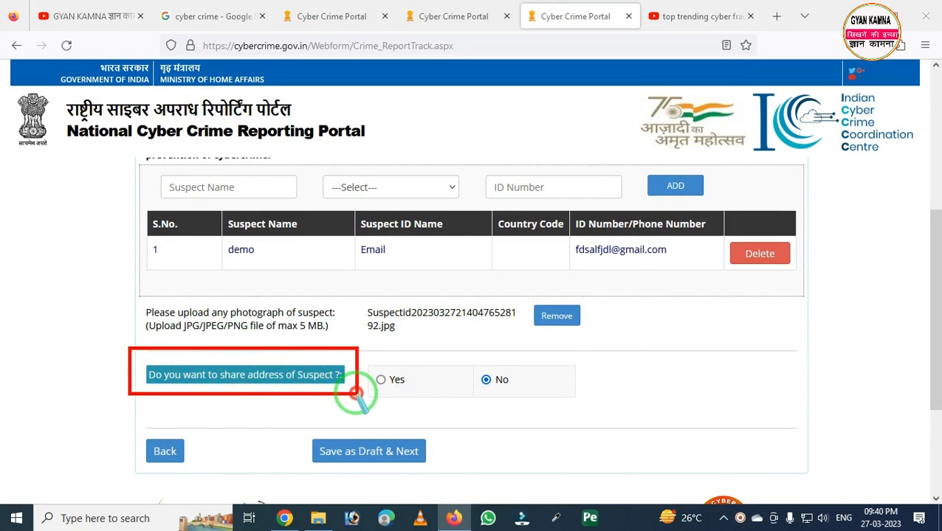
right_click(310, 378)
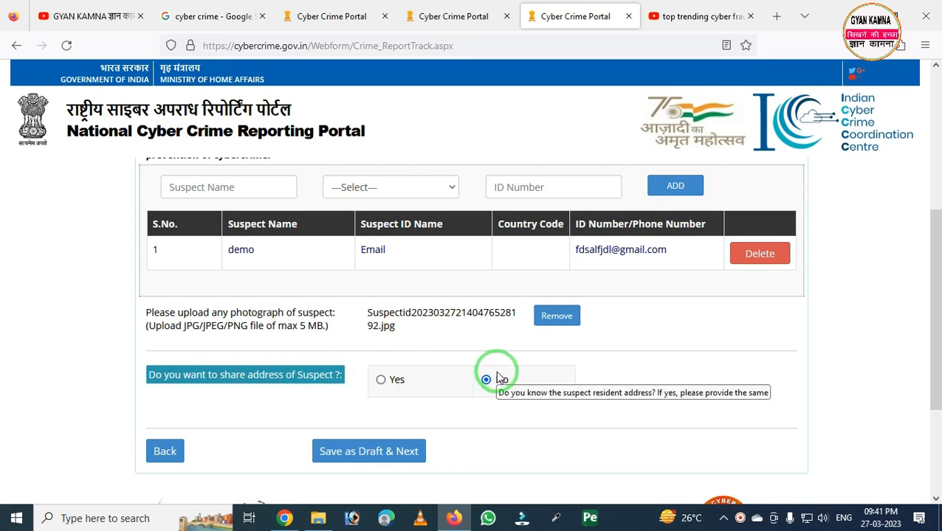
click(394, 453)
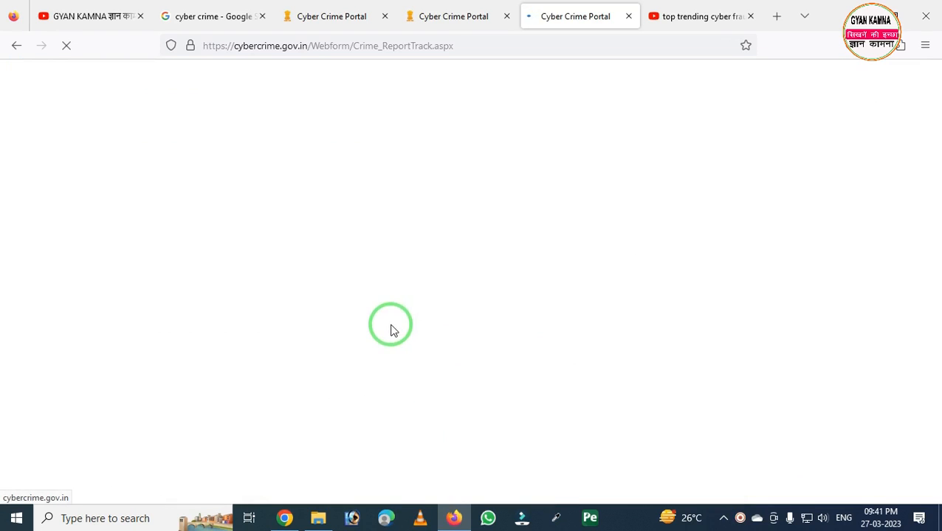
Step: Examine the complainant's personal details, such as the relationship with the victim and email ID, and the victim address fields
mouse_move(380, 279)
mouse_down()
mouse_move(422, 340)
mouse_move(551, 346)
mouse_up()
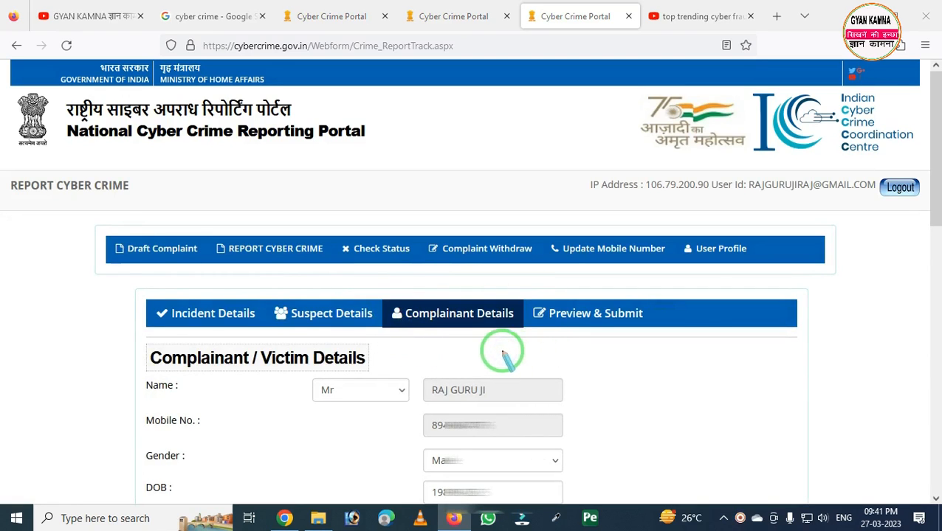
scroll(470, 343, down, 1)
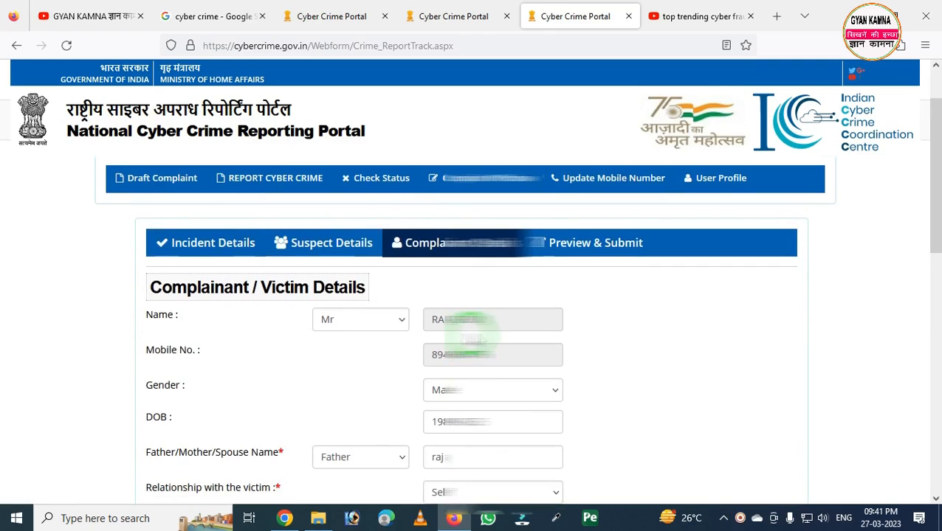
scroll(472, 336, down, 2)
scroll(435, 271, down, 2)
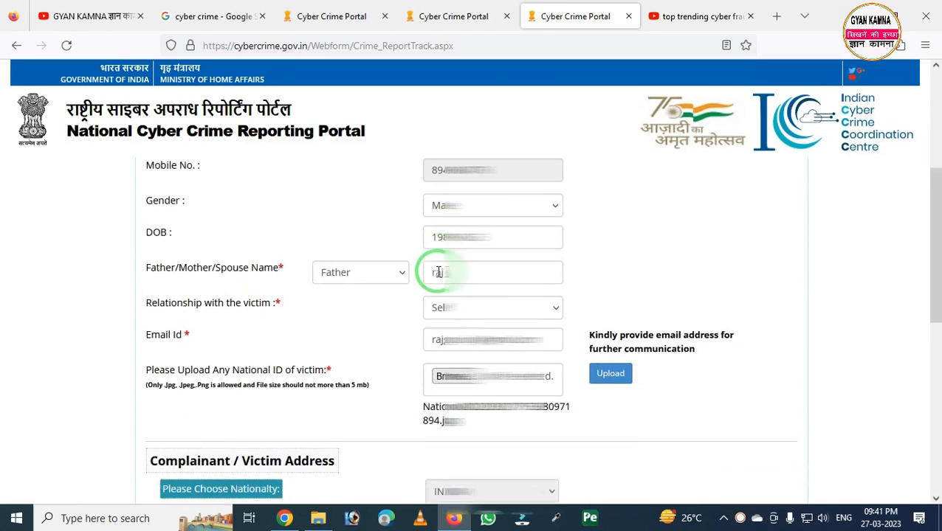
scroll(435, 277, down, 6)
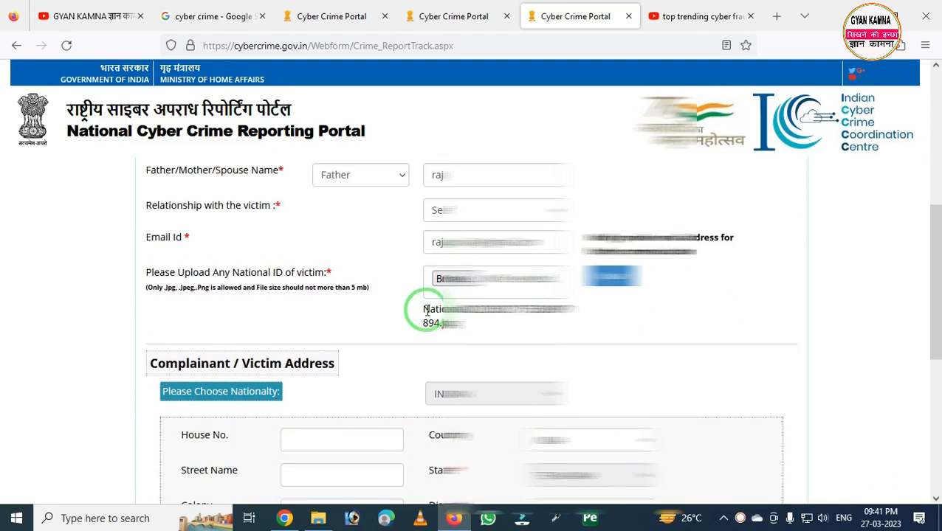
mouse_move(153, 216)
mouse_down()
mouse_move(155, 295)
mouse_move(639, 410)
mouse_move(760, 505)
mouse_up()
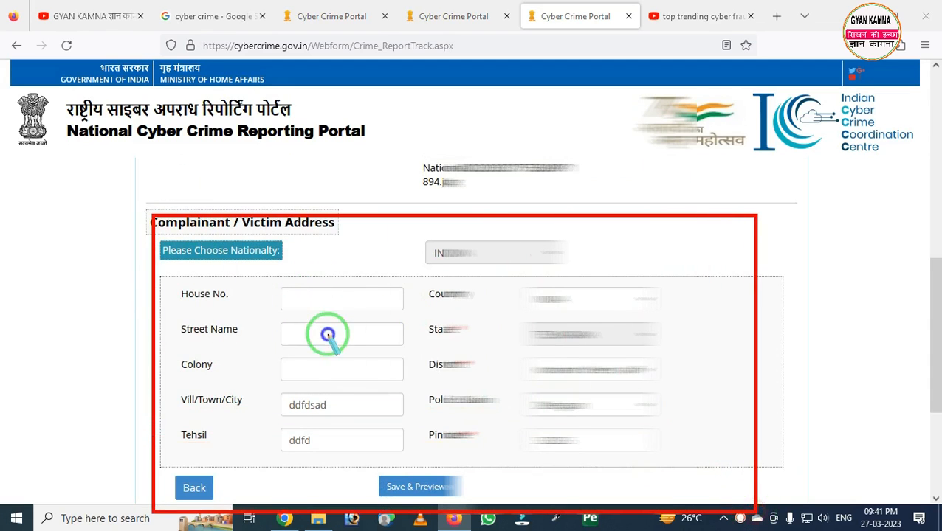
scroll(340, 310, up, 4)
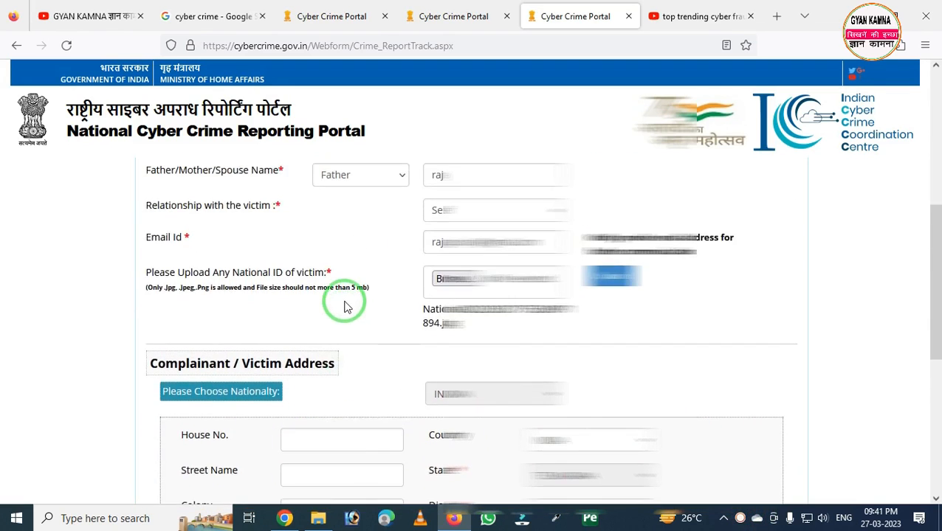
Step: Check the victim's national ID upload field, open its file selection, and return to the address section
mouse_move(136, 255)
mouse_down()
mouse_move(196, 351)
mouse_move(436, 352)
mouse_move(446, 369)
mouse_up()
mouse_move(544, 232)
mouse_down()
mouse_move(599, 349)
mouse_move(692, 371)
mouse_up()
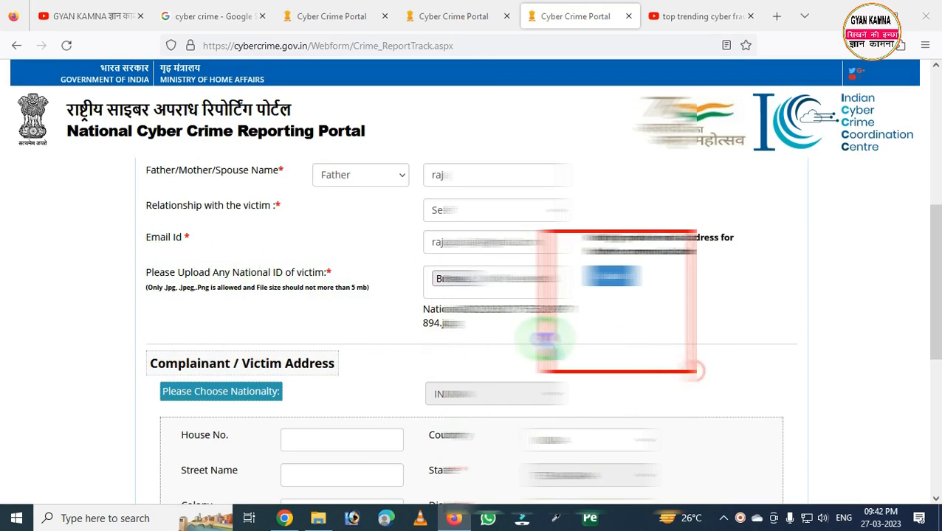
click(449, 279)
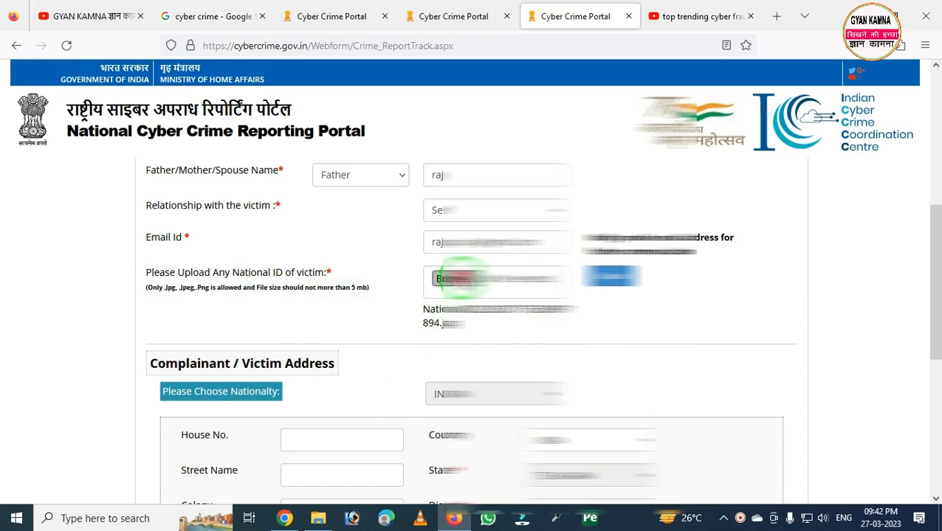
click(530, 308)
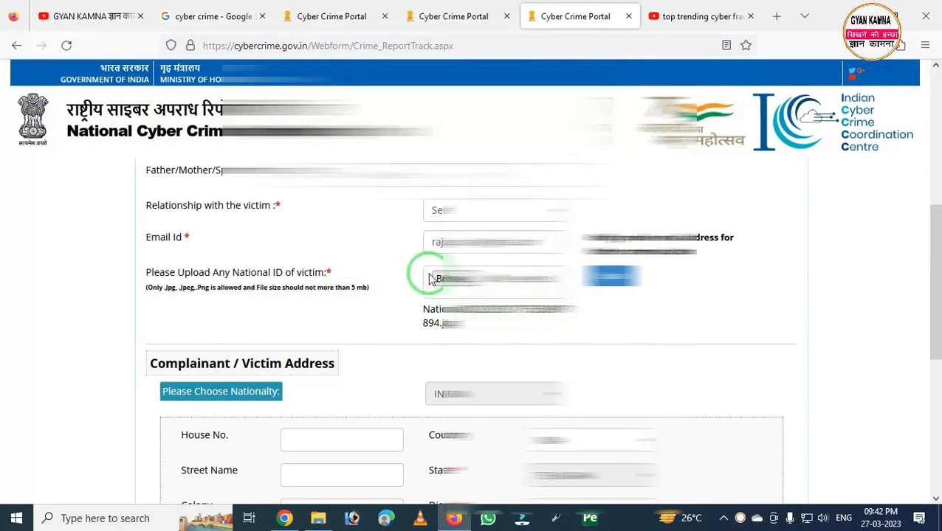
scroll(411, 294, down, 3)
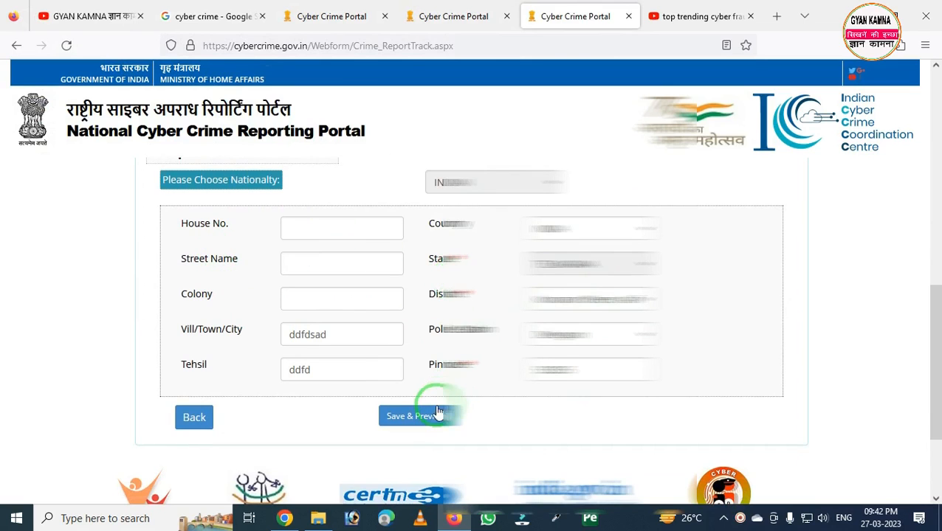
Step: Save the complainant details and open the complaint's Preview & Submit stage
click(433, 418)
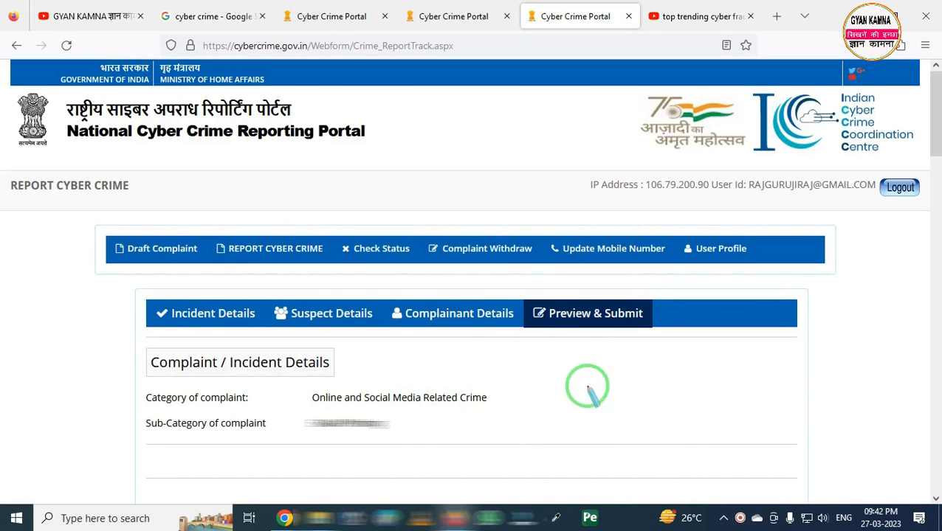
mouse_move(512, 273)
mouse_down()
mouse_move(559, 375)
mouse_move(685, 411)
mouse_up()
right_click(615, 390)
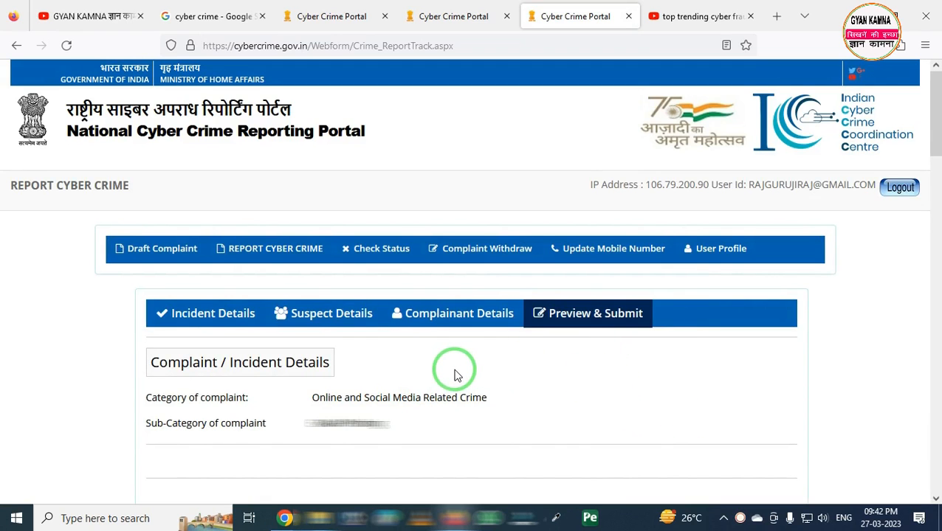
Step: Review the complaint preview from the incident details and supporting evidence through to the declaration
scroll(455, 375, down, 1)
scroll(456, 375, down, 1)
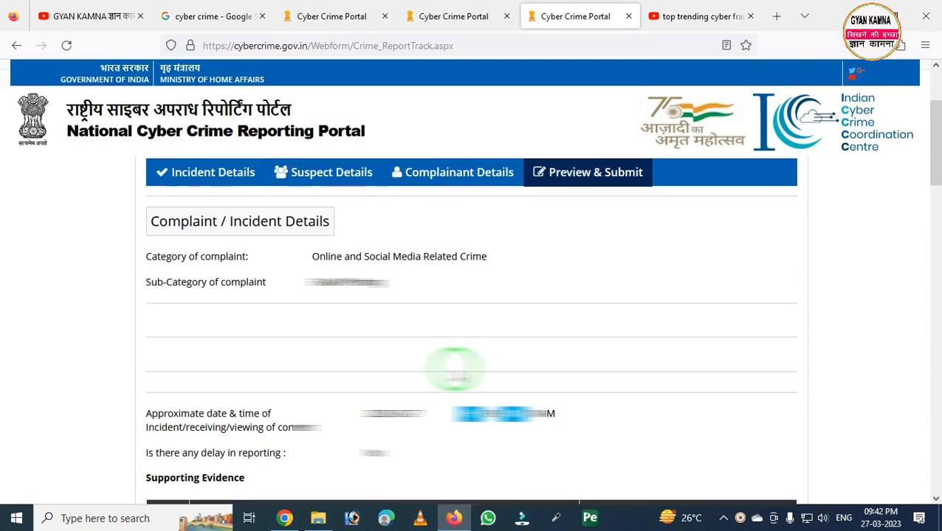
scroll(455, 369, down, 3)
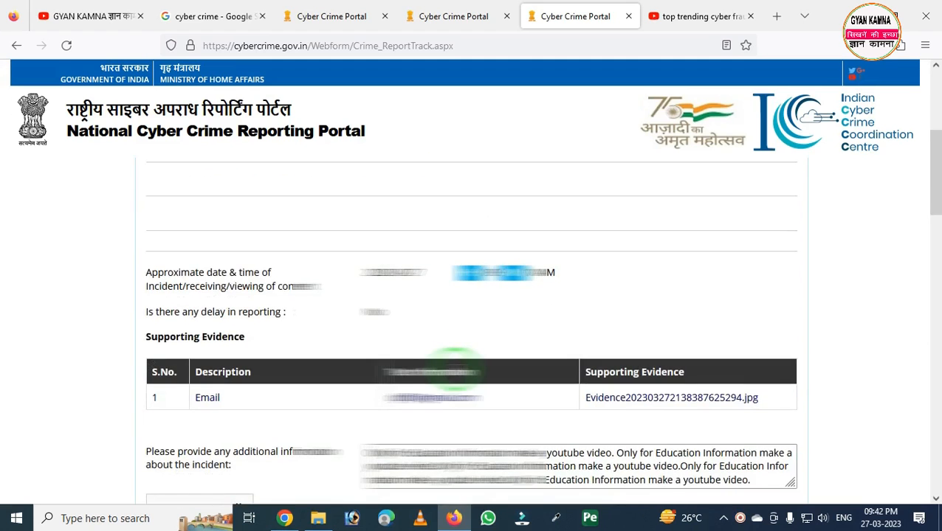
scroll(455, 369, down, 1)
scroll(457, 365, down, 3)
scroll(455, 369, down, 6)
scroll(456, 369, down, 12)
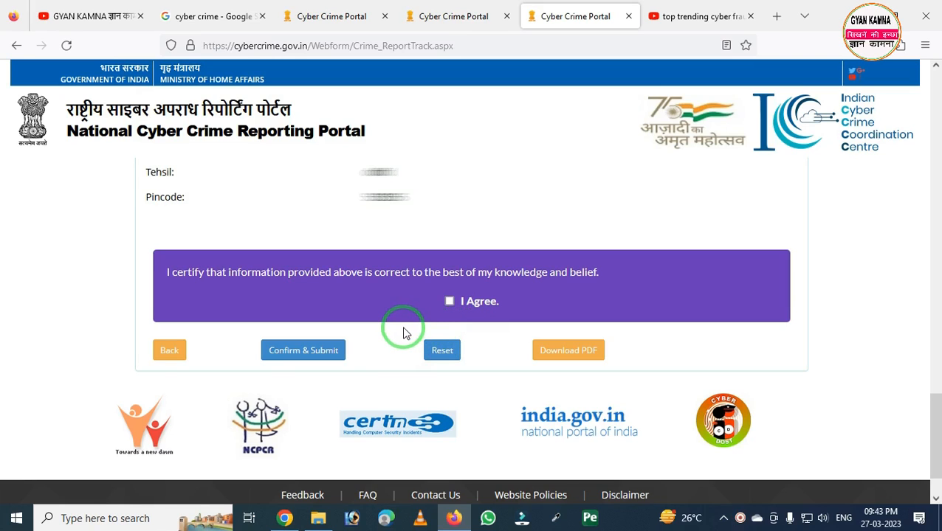
Step: Agree to the declaration that the information is correct, and review the Confirm & Submit and Download PDF options
mouse_move(423, 268)
mouse_down()
mouse_move(496, 333)
mouse_move(542, 337)
mouse_up()
click(449, 302)
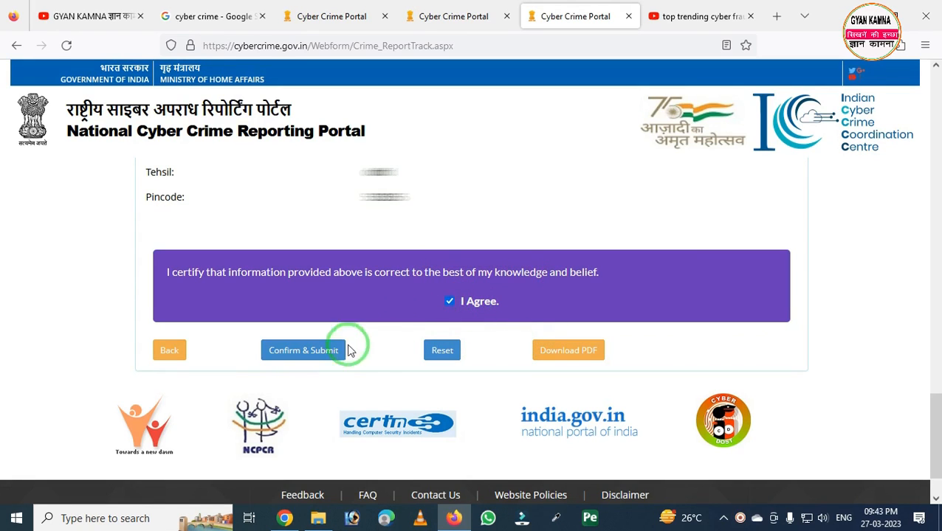
mouse_move(228, 306)
mouse_down()
mouse_move(247, 346)
mouse_move(367, 379)
mouse_up()
key(Escape)
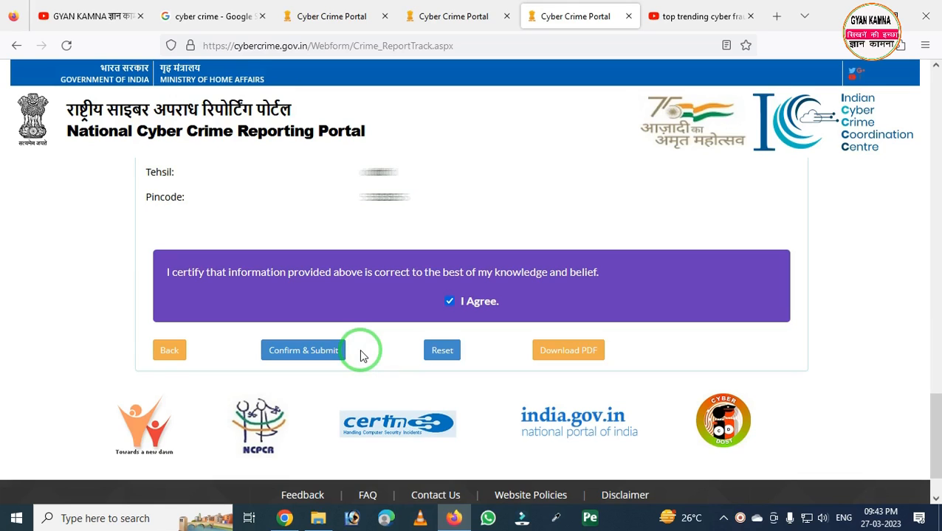
drag(507, 304, 627, 397)
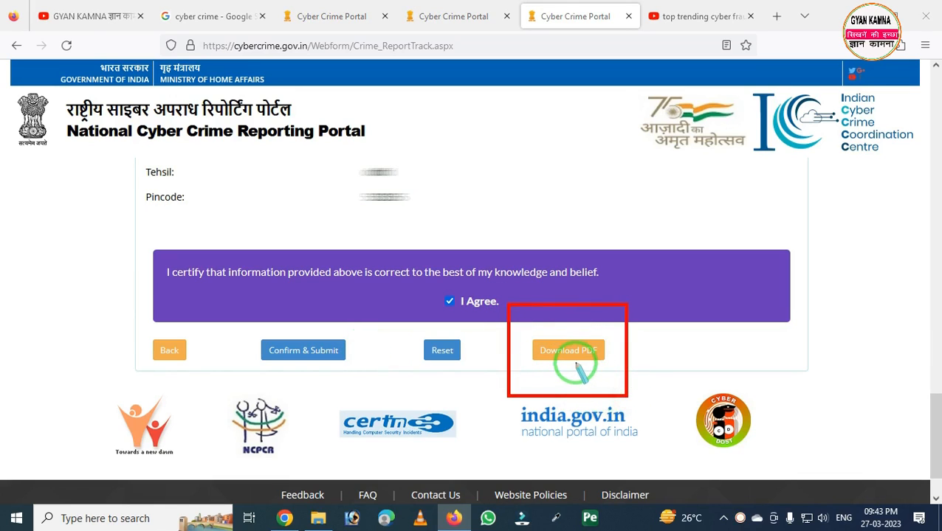
click(517, 303)
drag(515, 330, 616, 400)
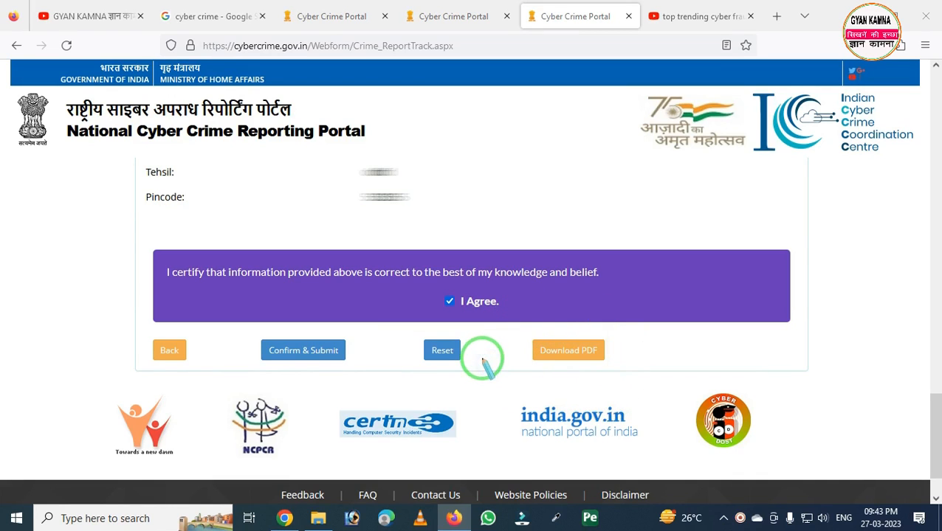
Step: Return to the start of the complaint preview and examine the portal's Check Status and Complaint Withdraw options
scroll(483, 362, up, 3)
scroll(484, 355, up, 10)
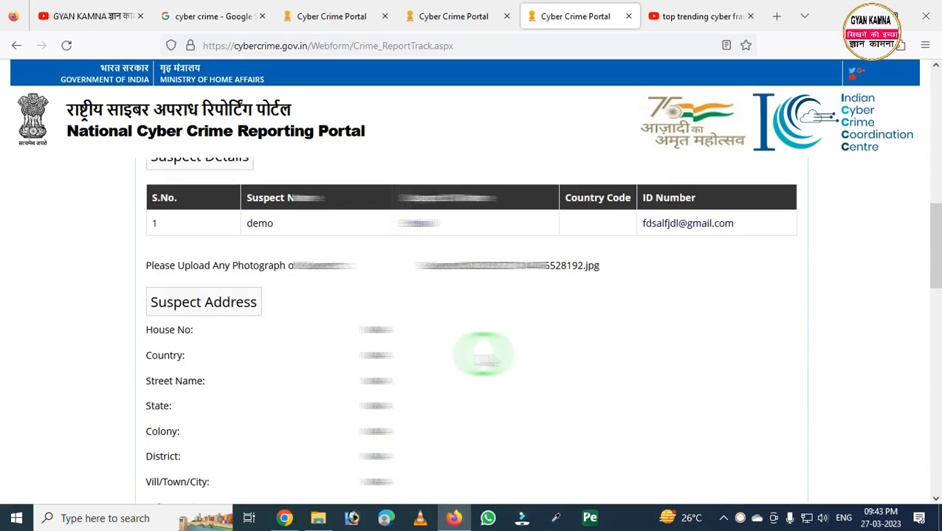
scroll(483, 355, up, 10)
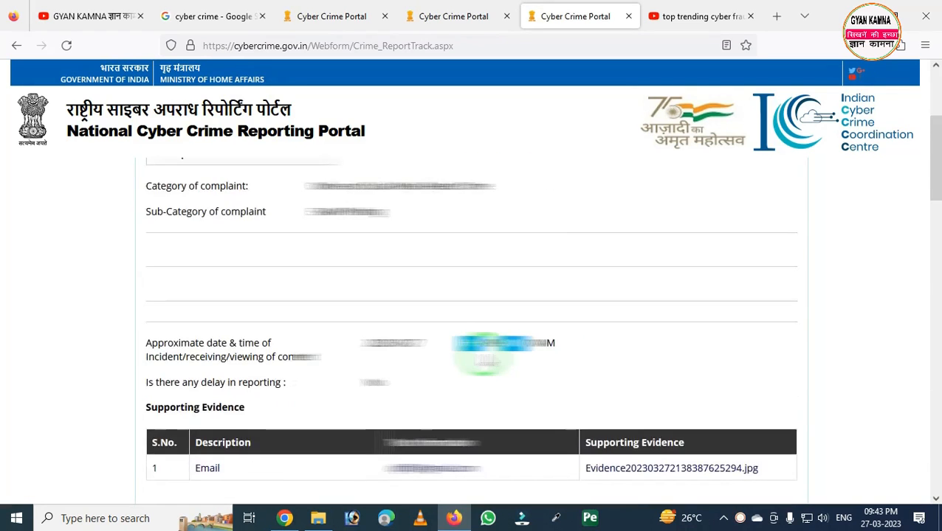
scroll(483, 354, up, 5)
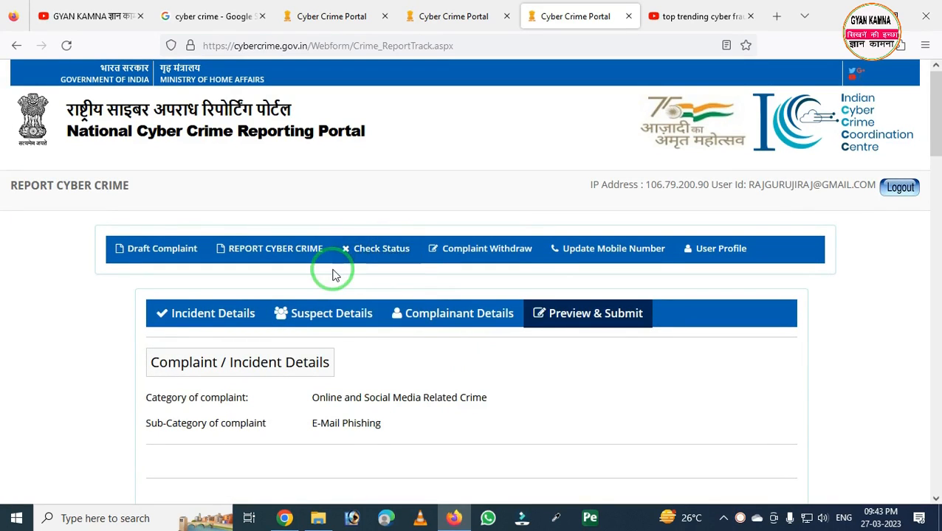
mouse_move(334, 202)
mouse_down()
mouse_move(389, 325)
mouse_move(435, 294)
mouse_up()
key(Escape)
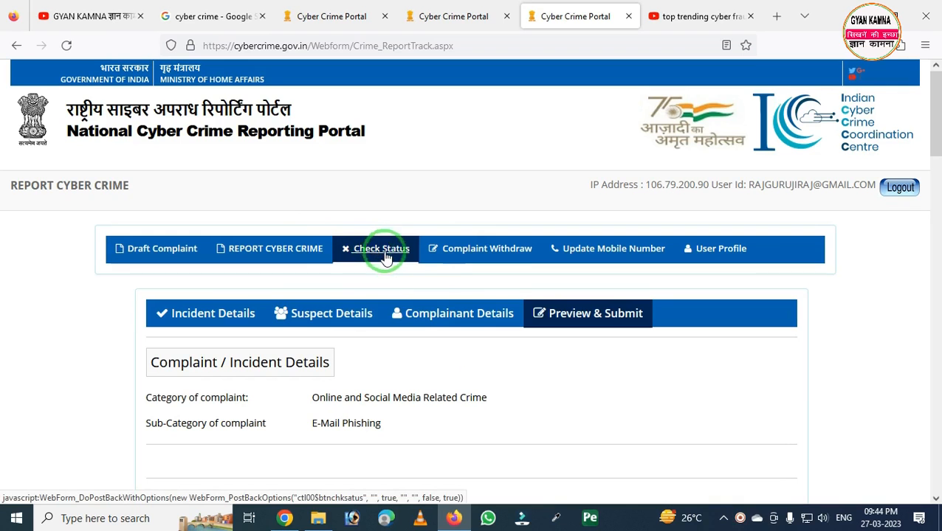
scroll(495, 325, down, 2)
scroll(480, 340, up, 2)
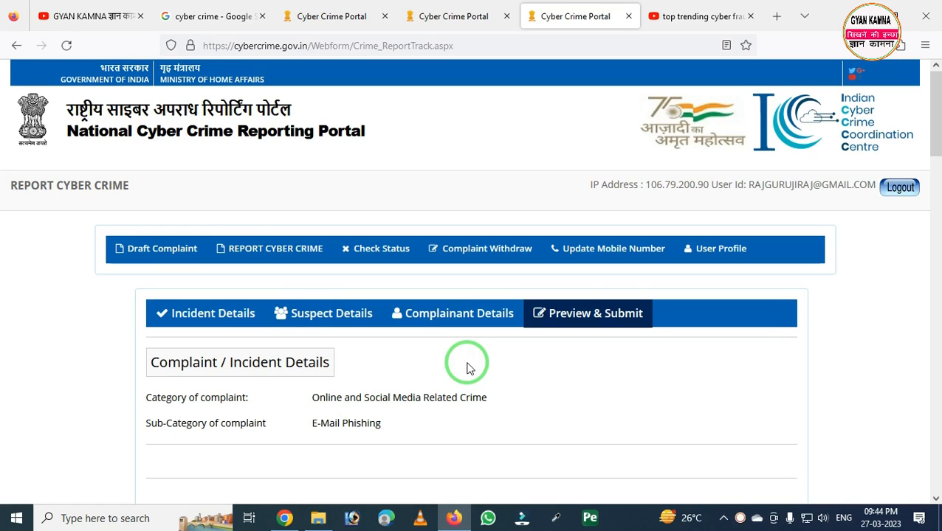
mouse_move(404, 204)
mouse_down()
mouse_move(414, 256)
mouse_move(541, 279)
mouse_up()
right_click(521, 279)
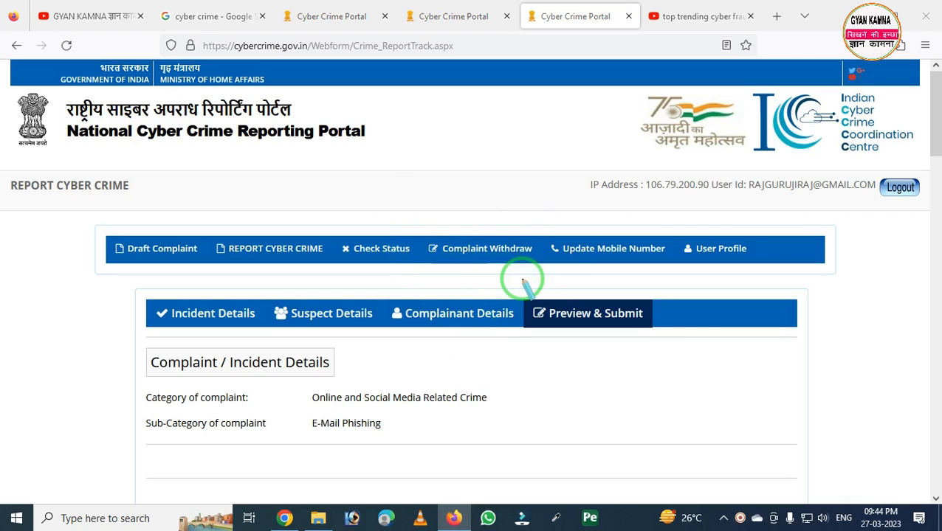
key(Escape)
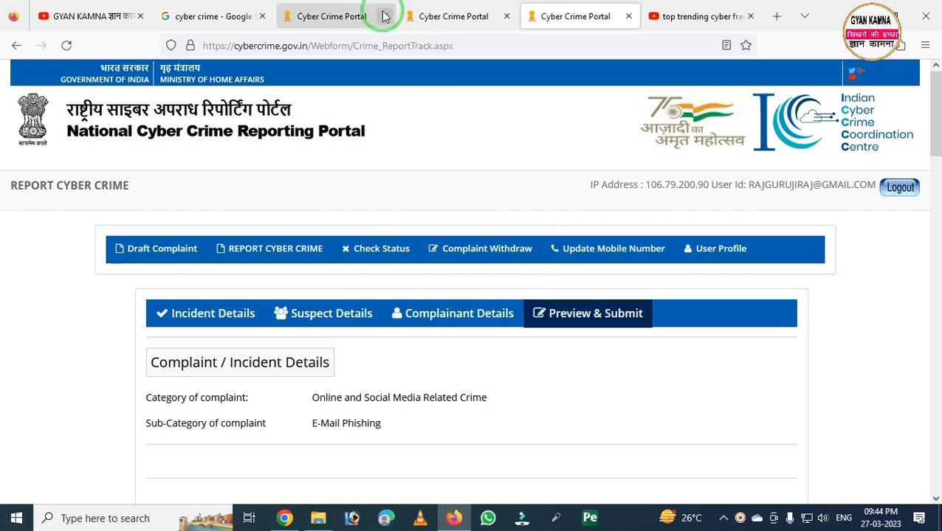
Step: View the Learn About Cybercrime page, switch to the GYAN KAMNA YouTube channel, and look through its latest videos
click(353, 17)
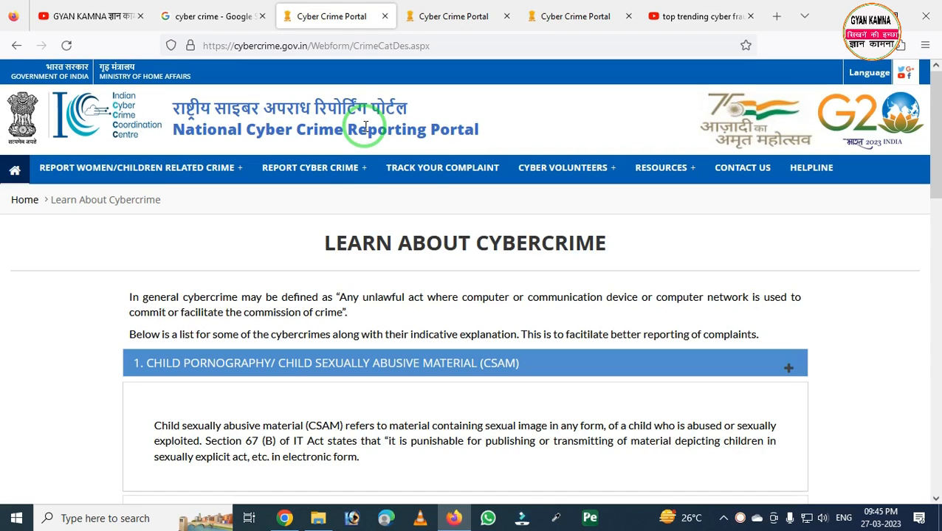
click(47, 11)
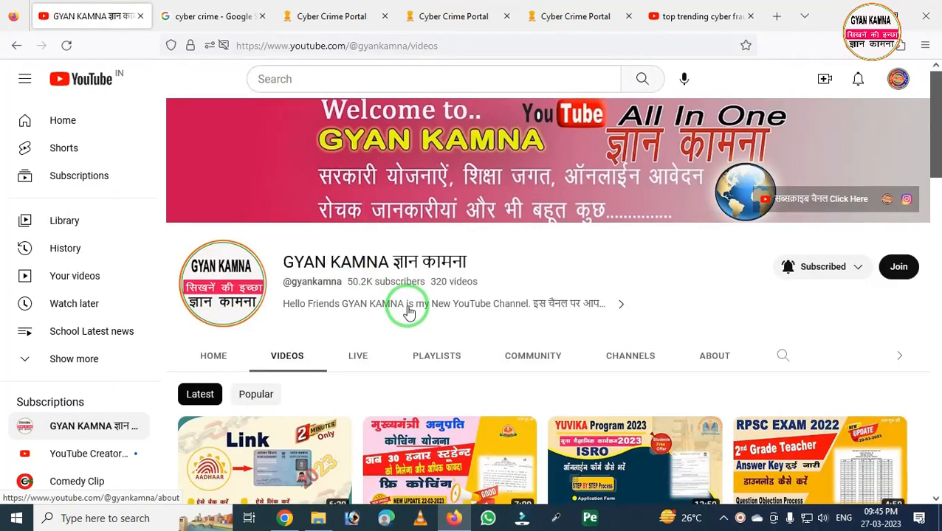
scroll(409, 313, down, 2)
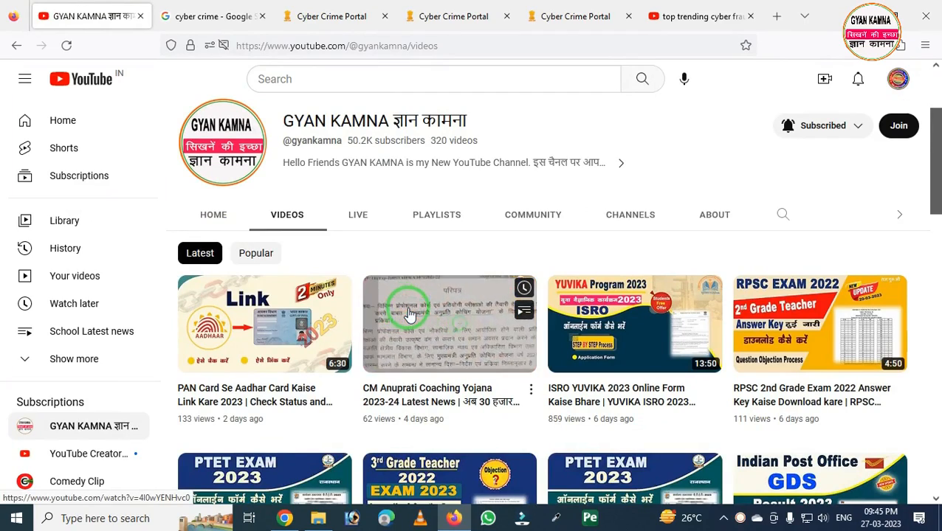
scroll(425, 280, down, 6)
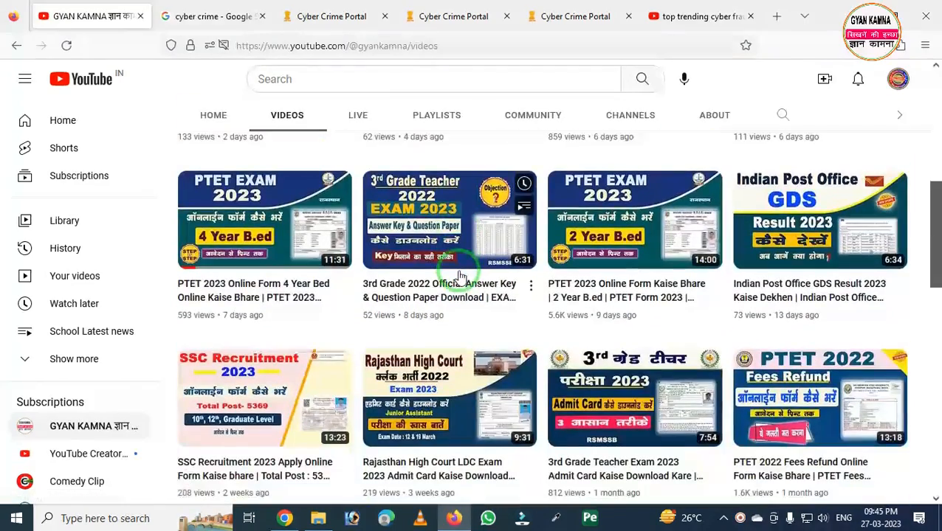
scroll(462, 284, up, 10)
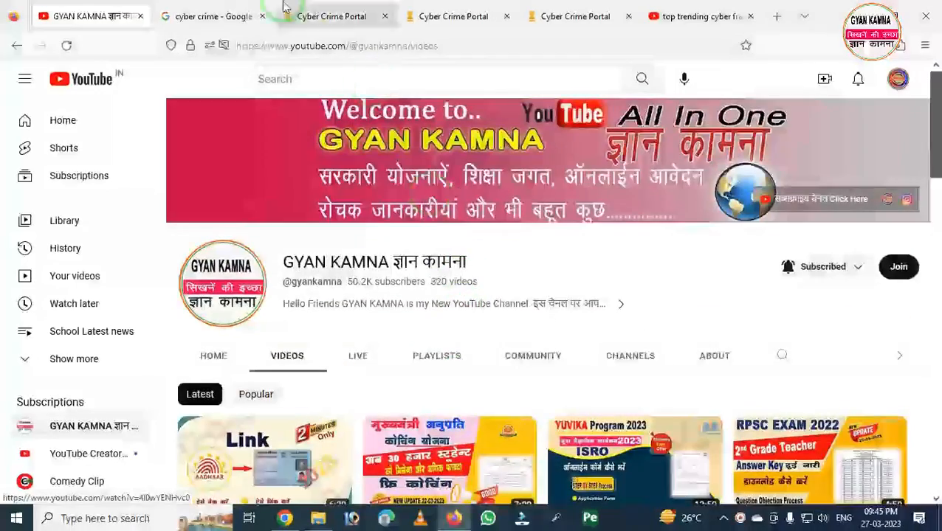
click(332, 16)
click(461, 14)
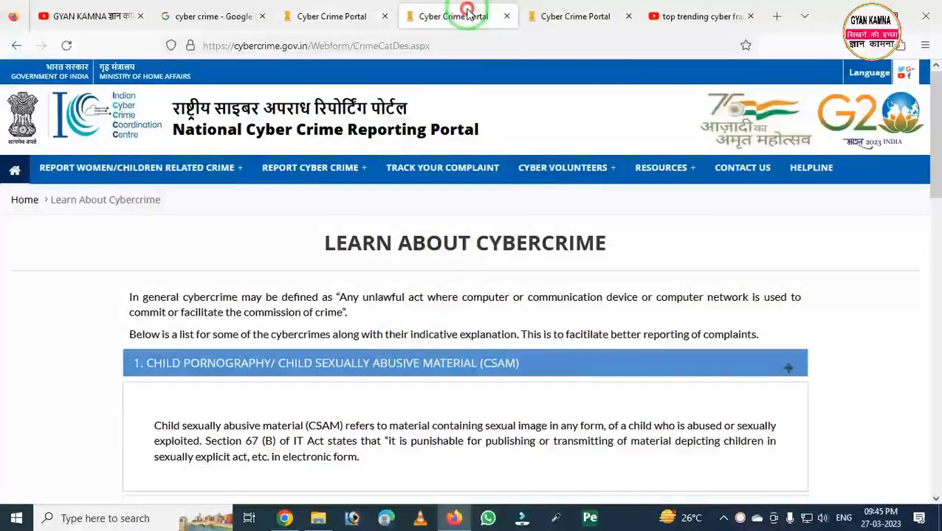
click(76, 25)
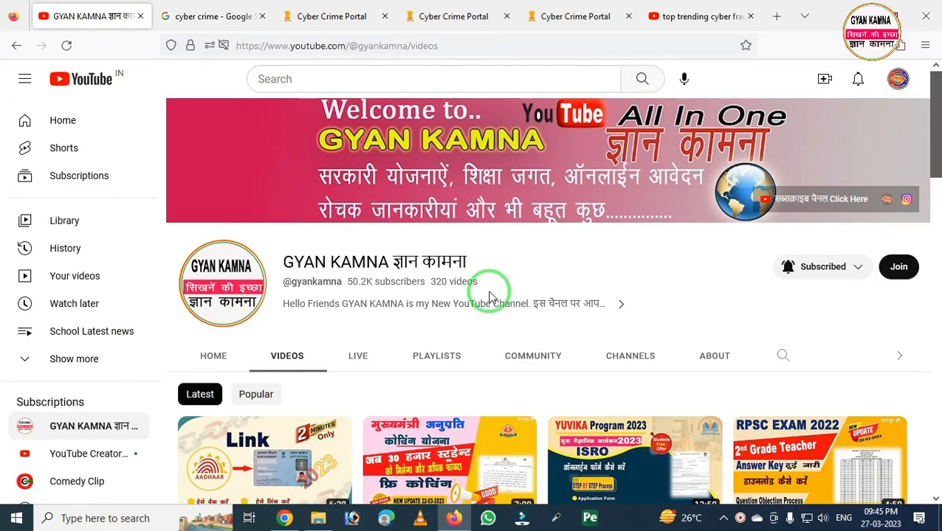
scroll(489, 297, down, 2)
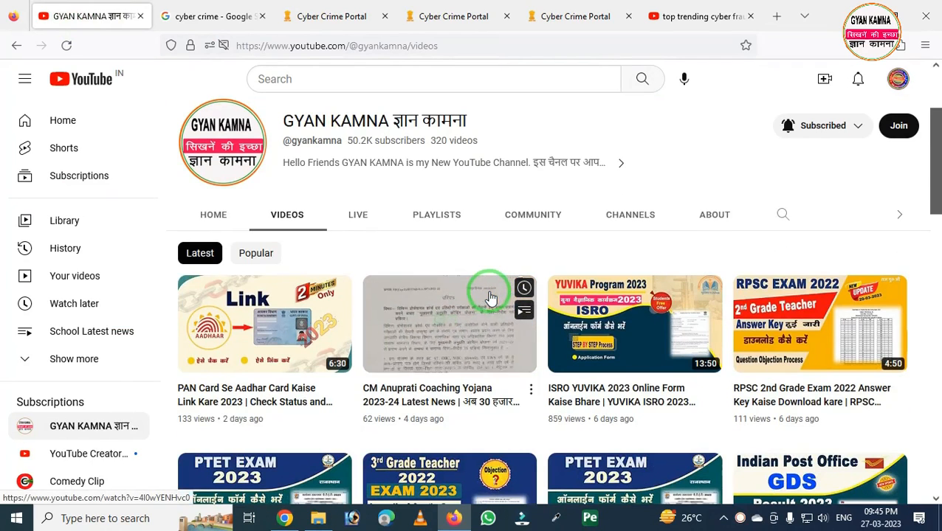
scroll(490, 297, up, 2)
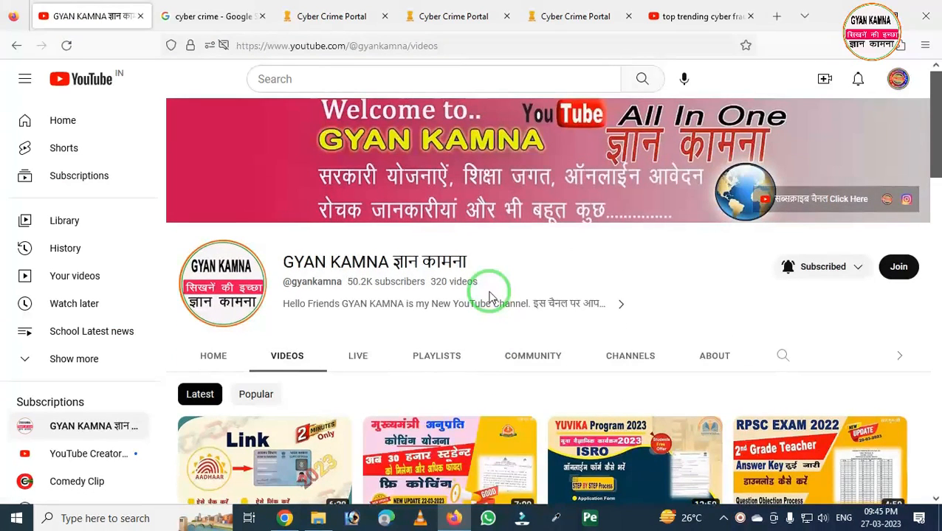